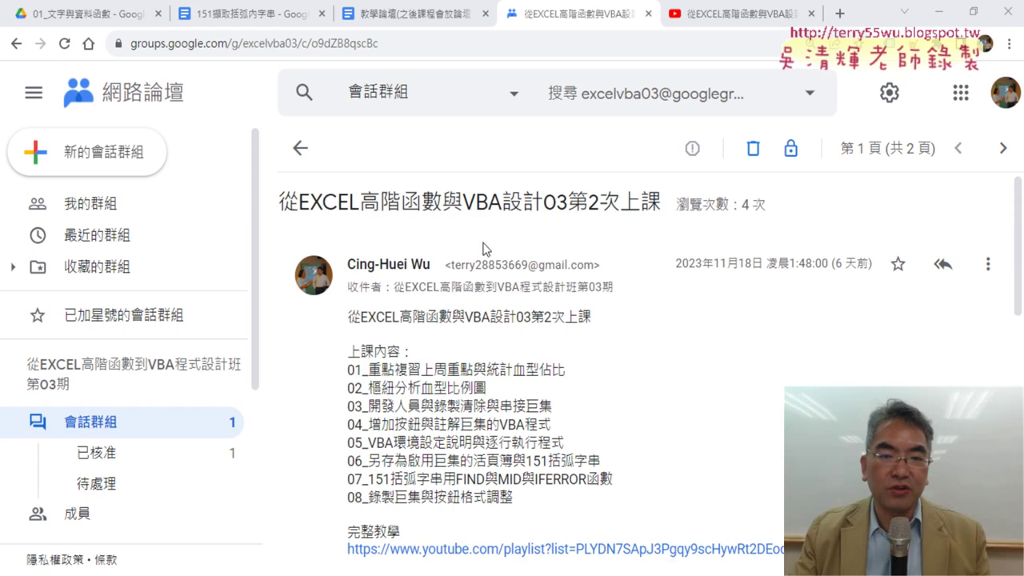
# From the group's conversation list, open the 第2次上課 post and follow its 完整教學 YouTube playlist link.
pyautogui.click(300, 148)
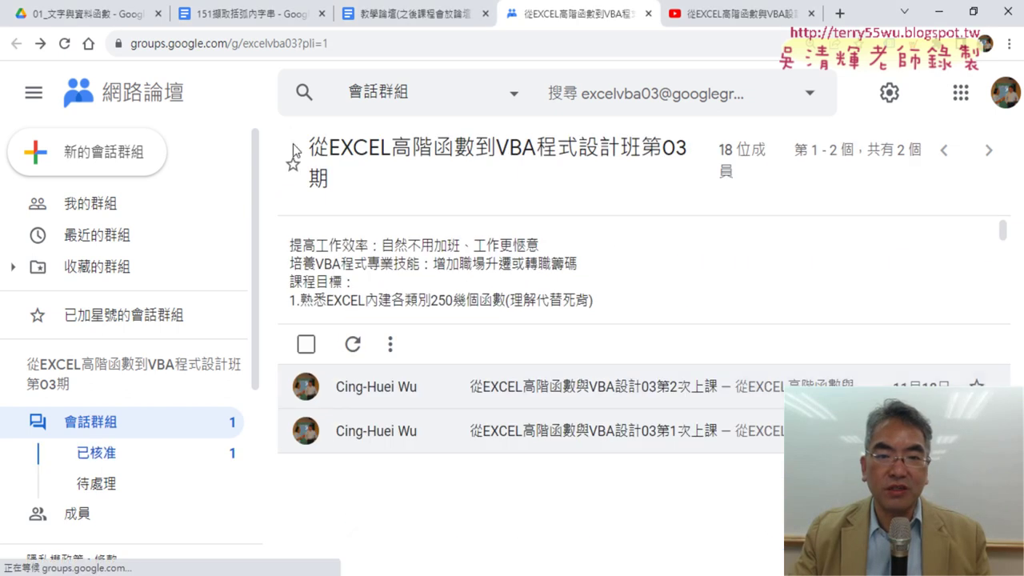
pyautogui.click(614, 394)
pyautogui.scroll(-2, 608, 388)
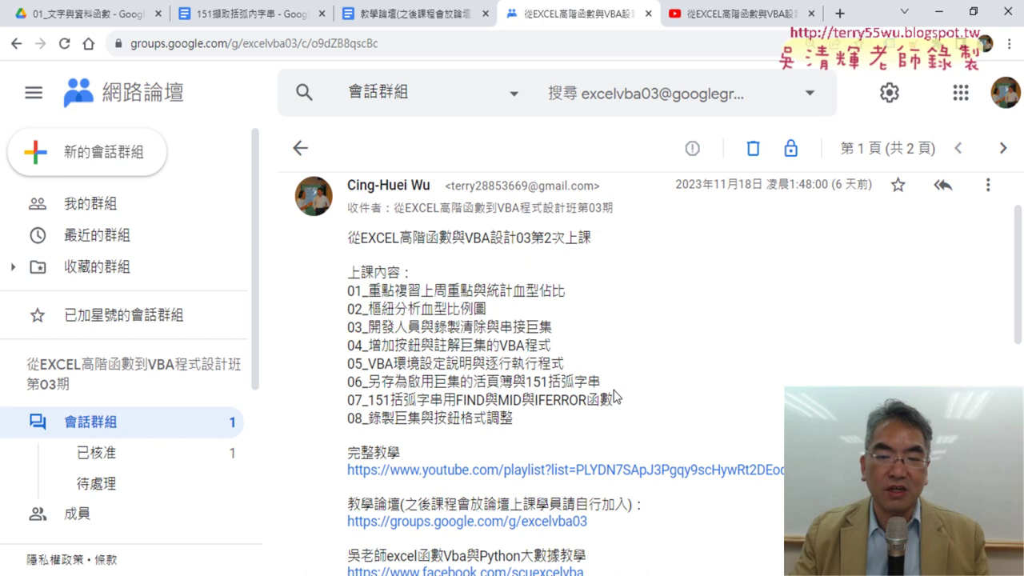
pyautogui.click(608, 471)
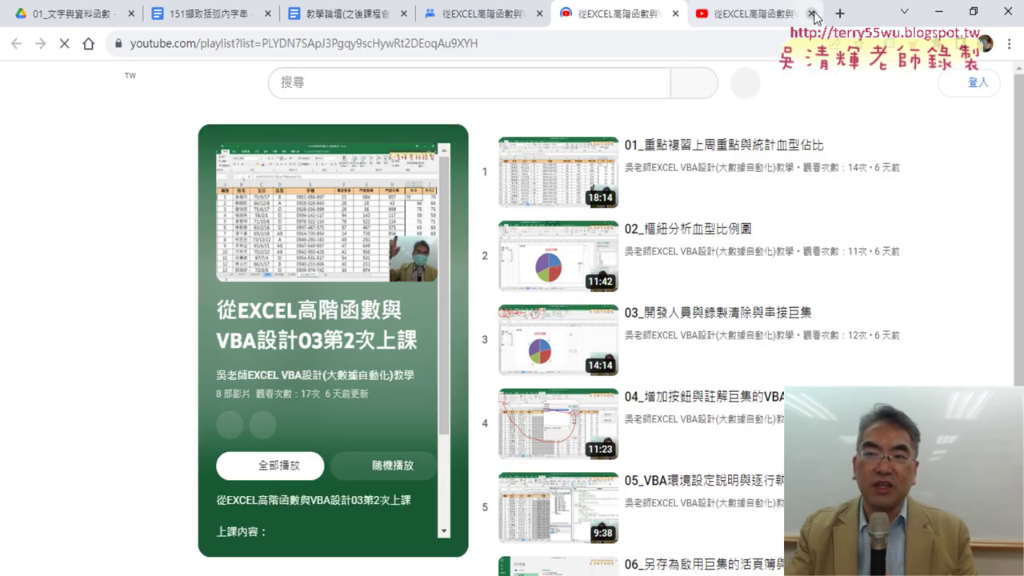
# Close the older duplicate YouTube tab, keeping the 第2次上課 playlist open.
pyautogui.click(811, 14)
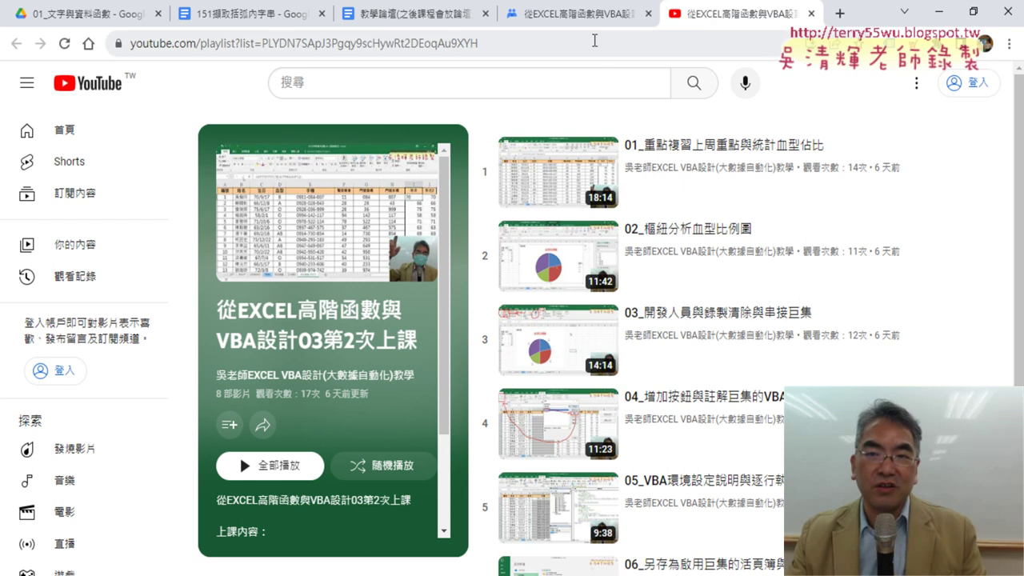
# Return to the Google Groups post and highlight 統計血型佔比 and 血型比例圖 in topics 01 and 02.
pyautogui.click(585, 22)
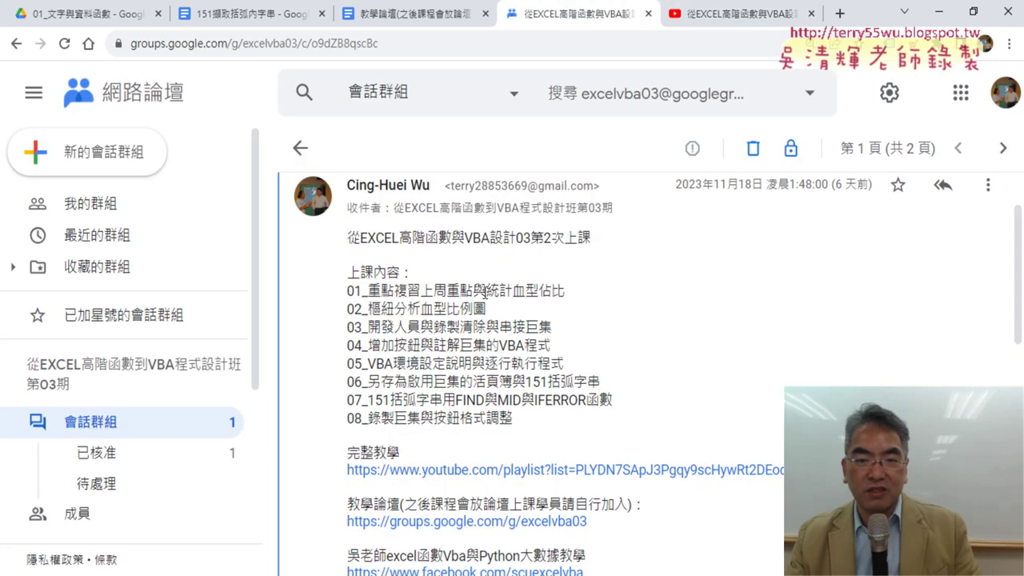
pyautogui.moveTo(486, 290); pyautogui.dragTo(566, 293)
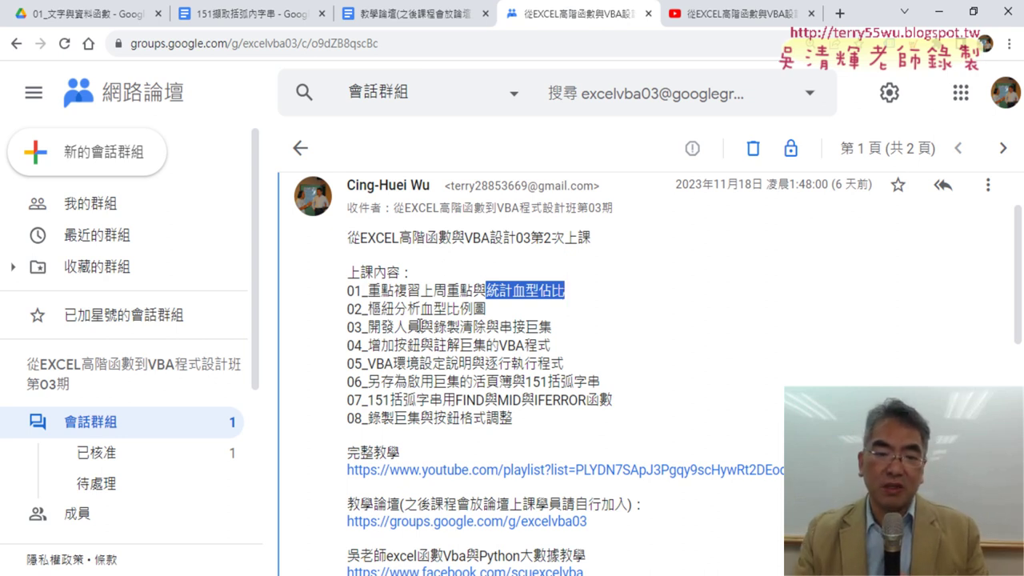
pyautogui.moveTo(421, 310); pyautogui.dragTo(487, 311)
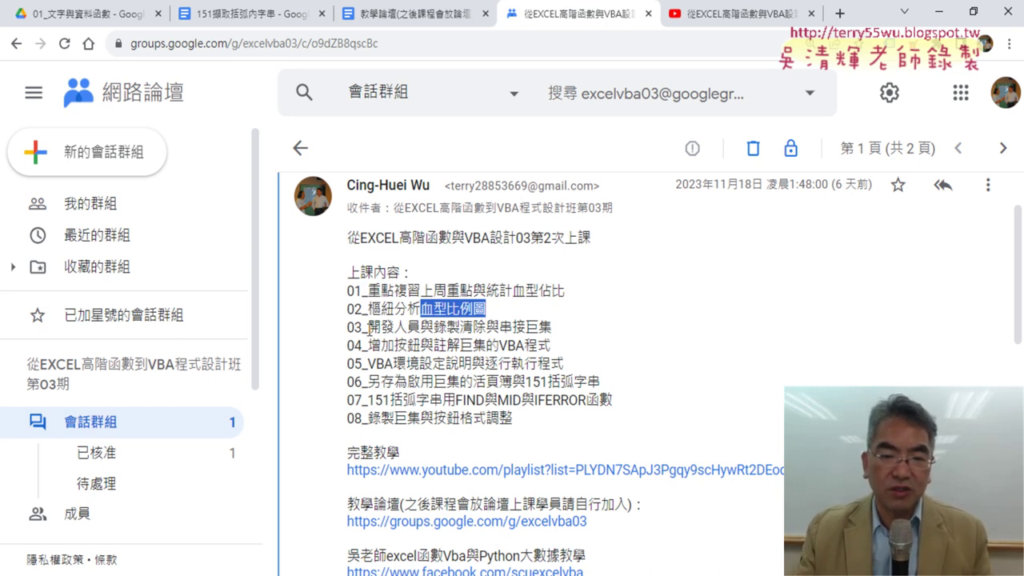
# Highlight 開發人員, 151括弧字串 and the FIND, MID, IFERROR phrases in topics 03, 06 and 07.
pyautogui.moveTo(369, 328); pyautogui.dragTo(420, 327)
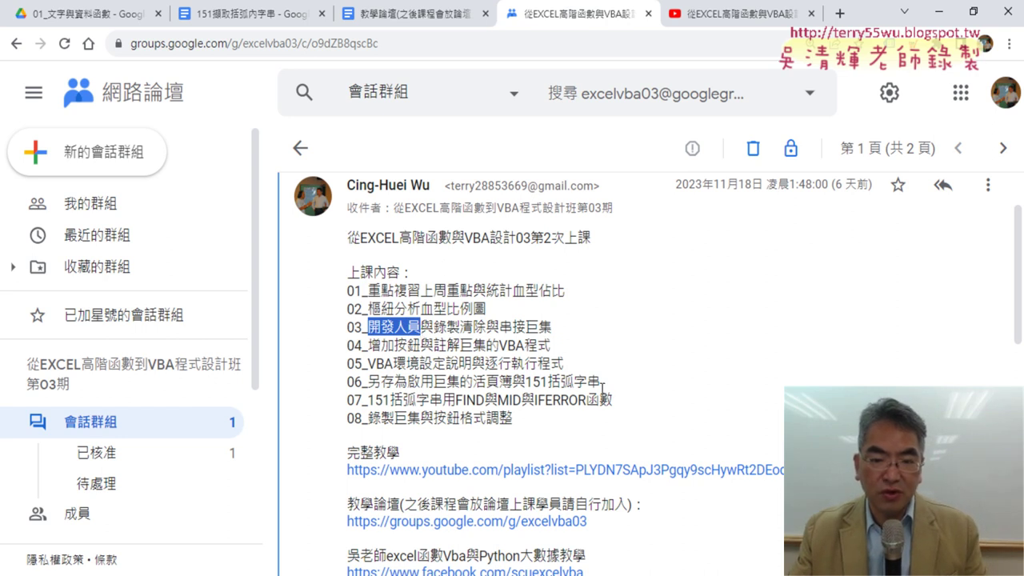
pyautogui.moveTo(602, 386); pyautogui.dragTo(524, 384)
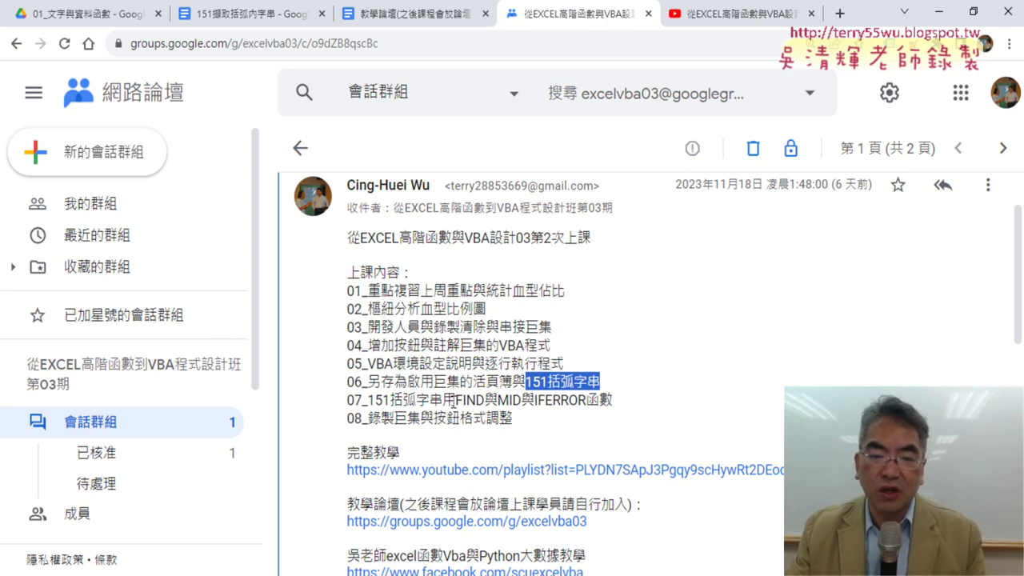
pyautogui.moveTo(455, 400); pyautogui.dragTo(614, 403)
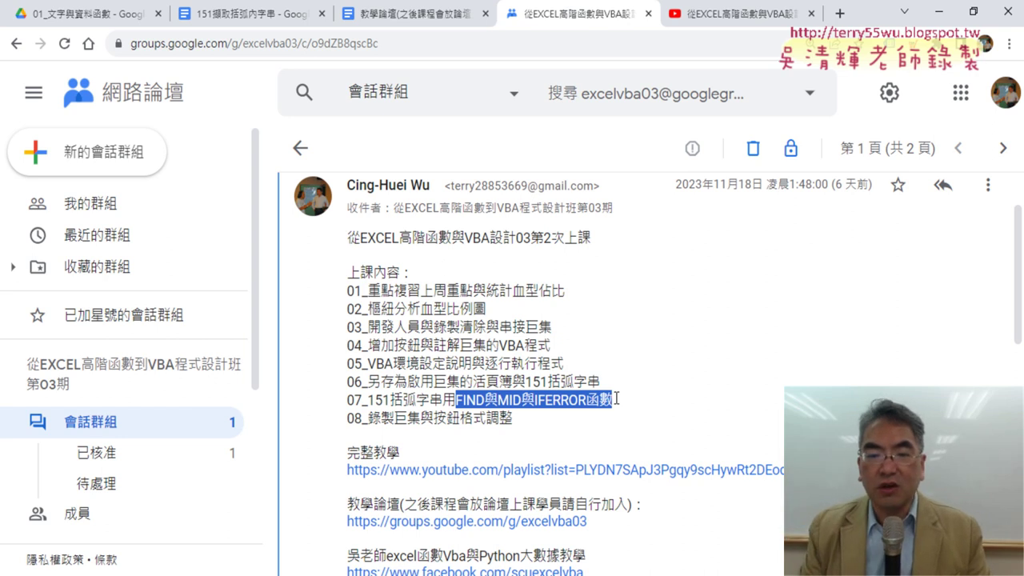
pyautogui.click(490, 394)
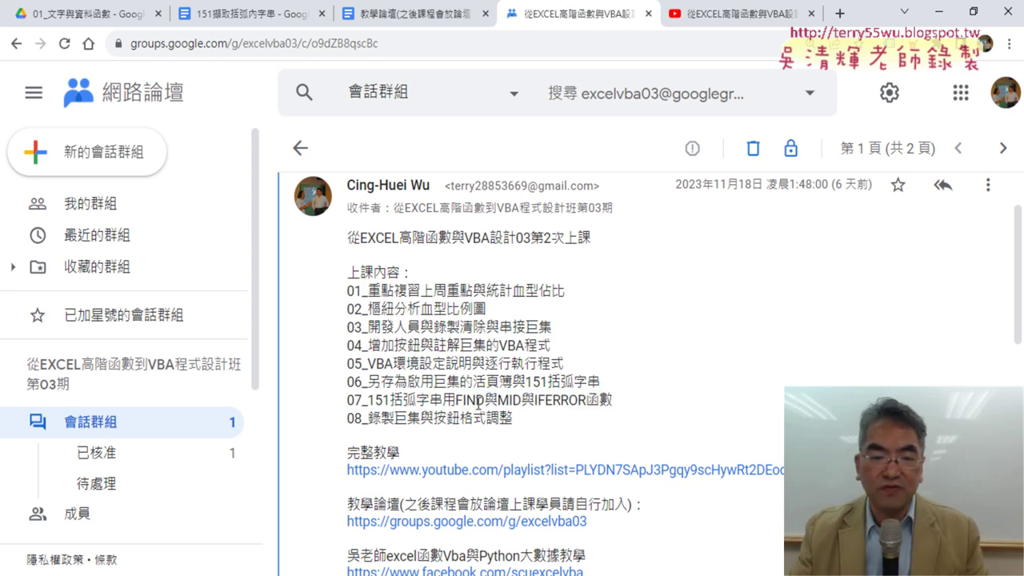
pyautogui.moveTo(457, 399); pyautogui.dragTo(484, 400)
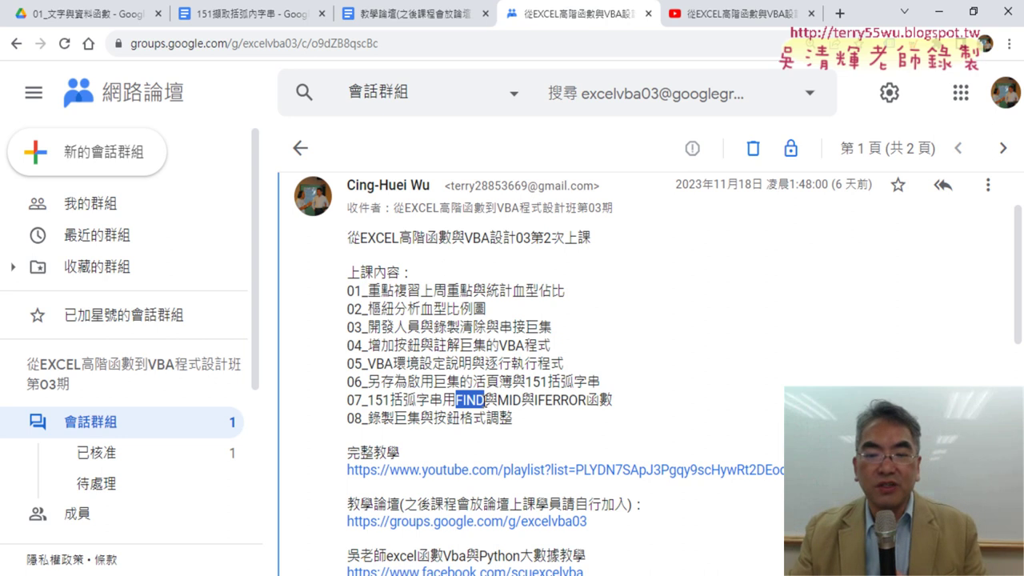
pyautogui.moveTo(535, 404); pyautogui.dragTo(587, 402)
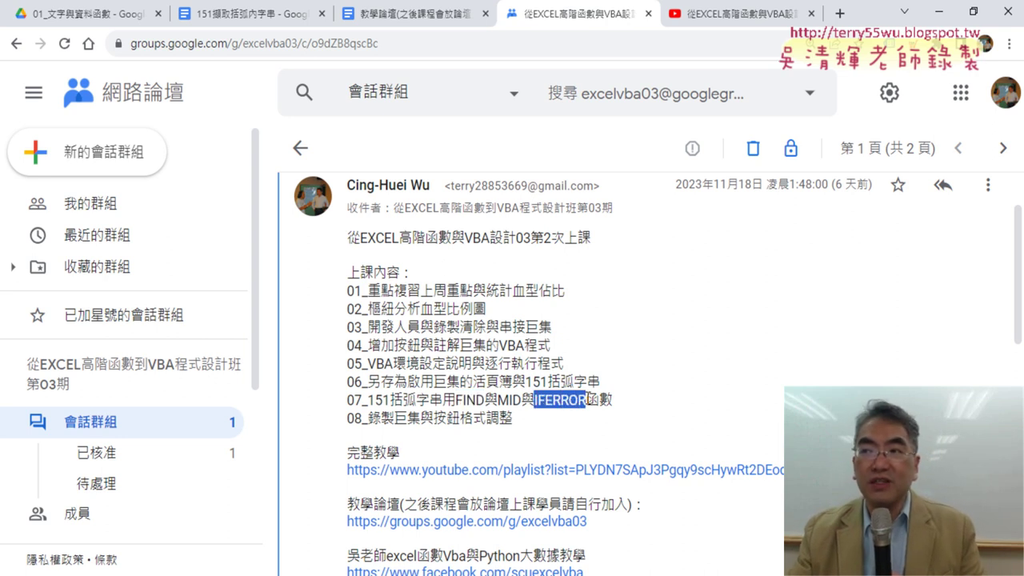
pyautogui.click(552, 398)
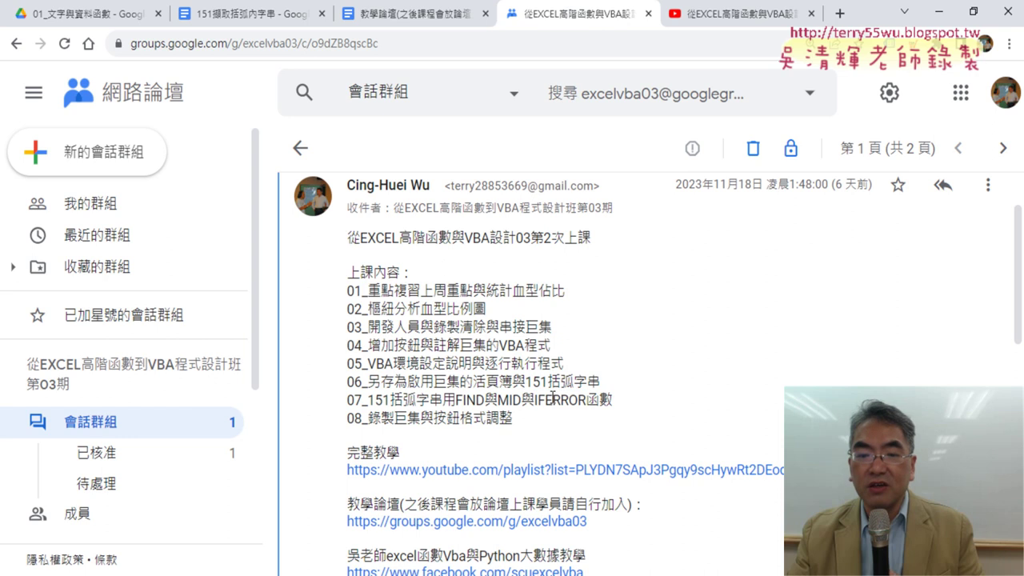
pyautogui.moveTo(547, 400); pyautogui.dragTo(586, 403)
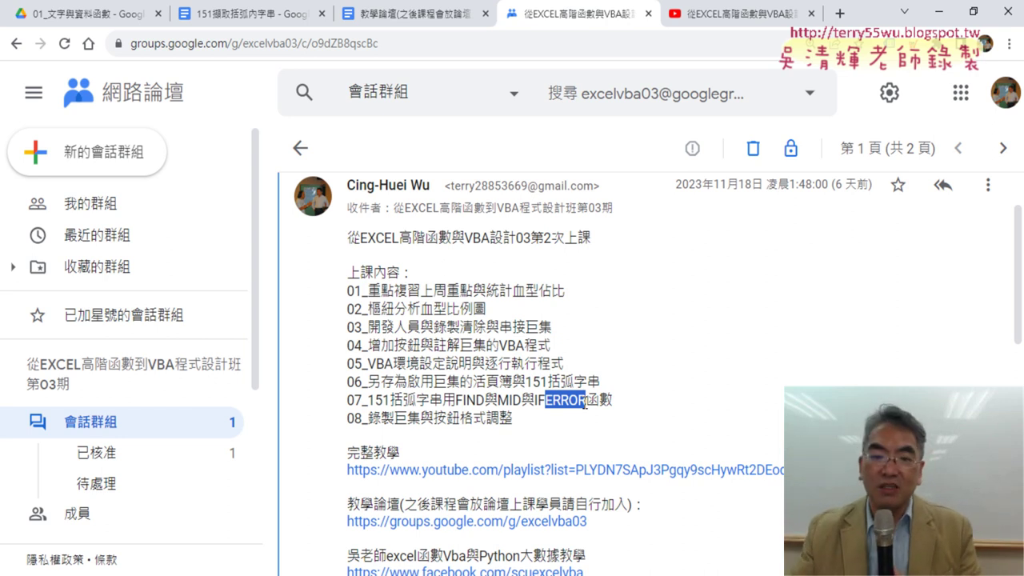
pyautogui.moveTo(445, 400); pyautogui.dragTo(613, 408)
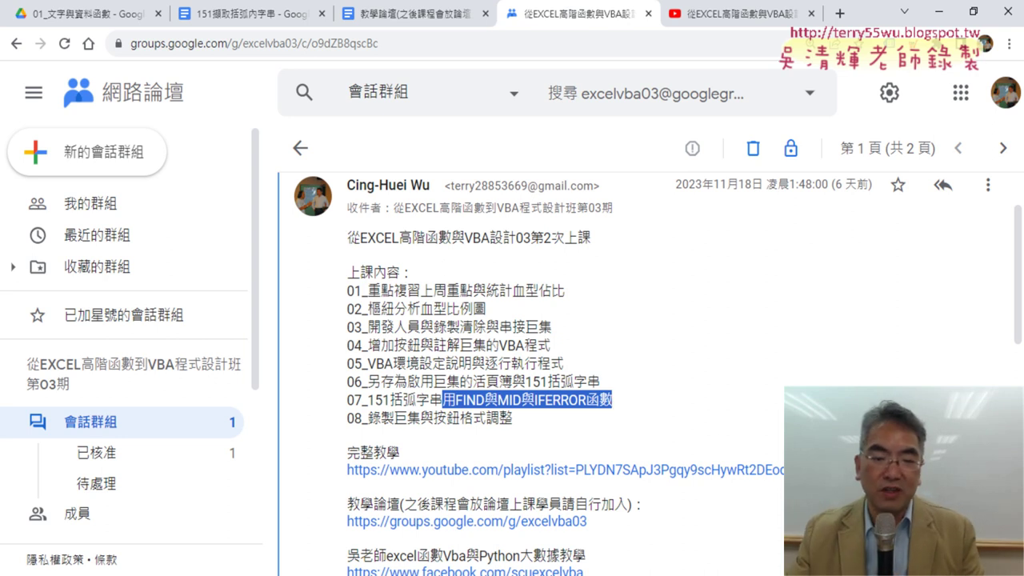
# Open 151擷取括弧中字串.xlsx from the 01文字與資料函數 folder.
pyautogui.hotkey('alt', 'Tab')
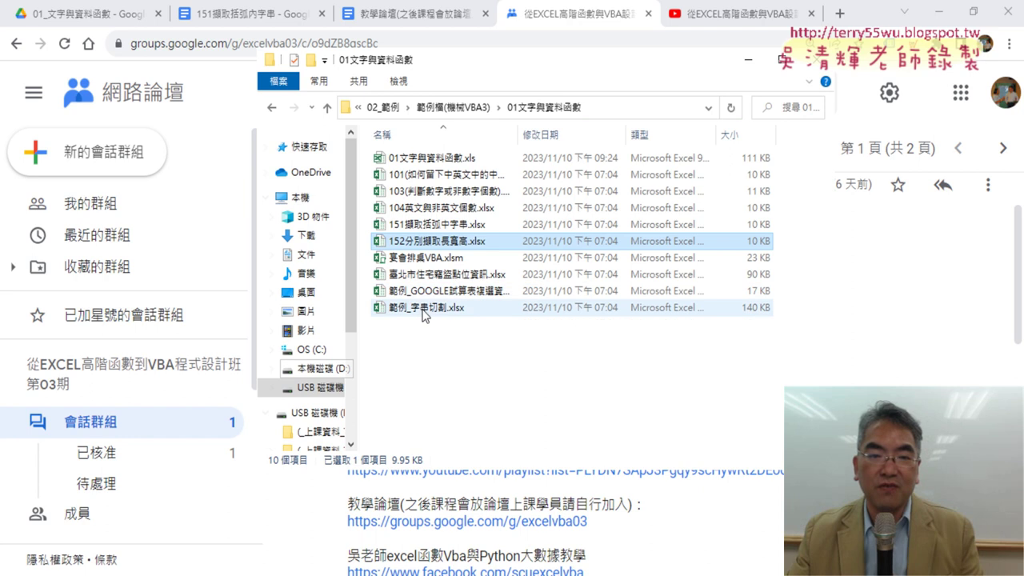
pyautogui.click(418, 228)
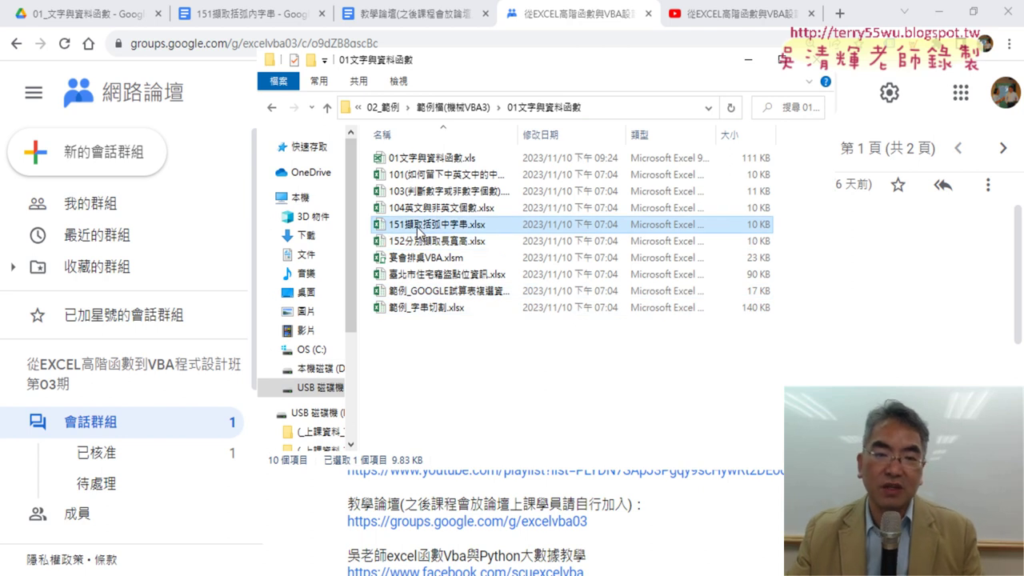
pyautogui.doubleClick(417, 228)
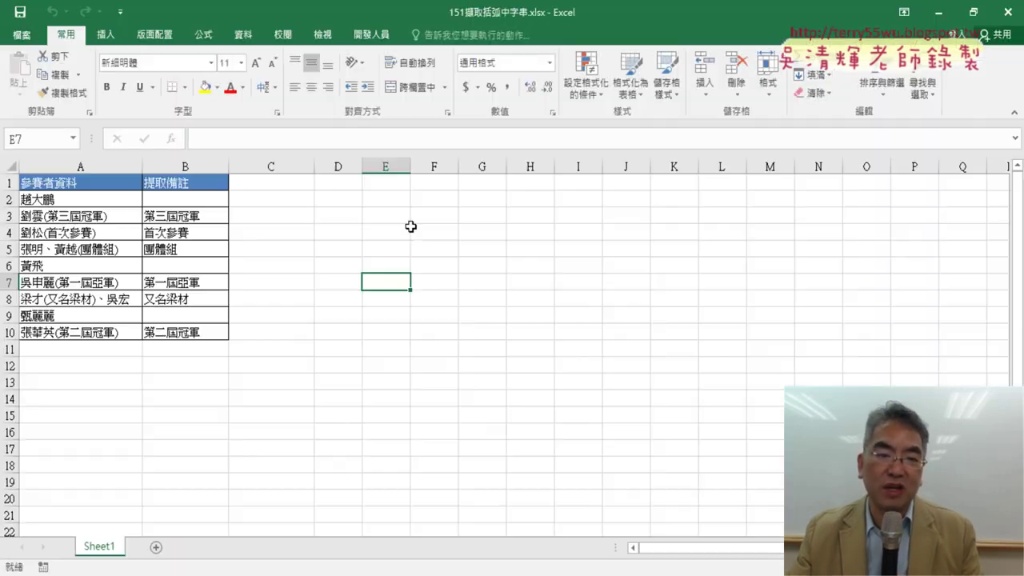
# Clear the extracted notes in B2:B10 and mark 第三屆冠軍 inside A3's parentheses.
pyautogui.moveTo(181, 201); pyautogui.dragTo(184, 329)
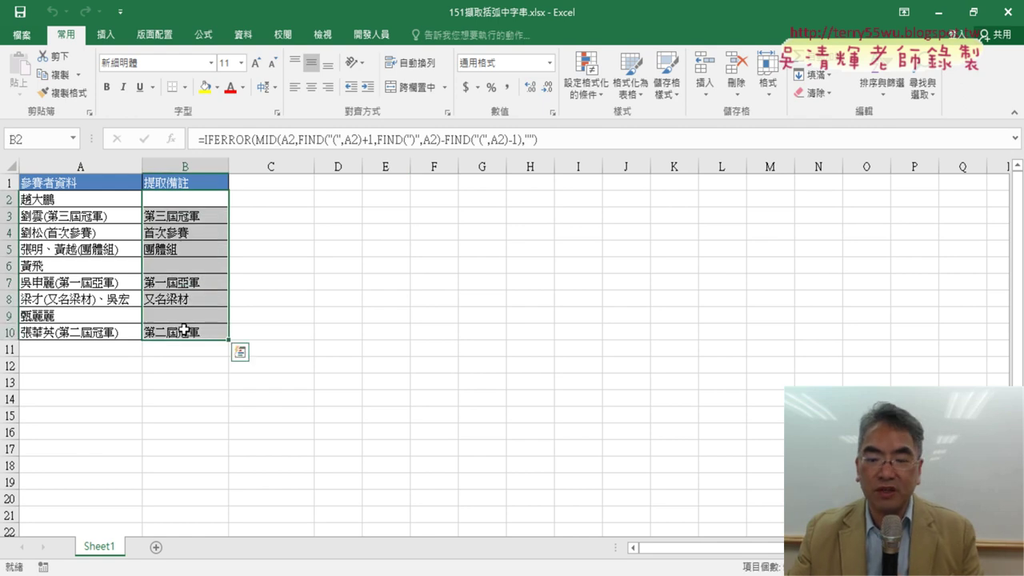
pyautogui.press('Delete')
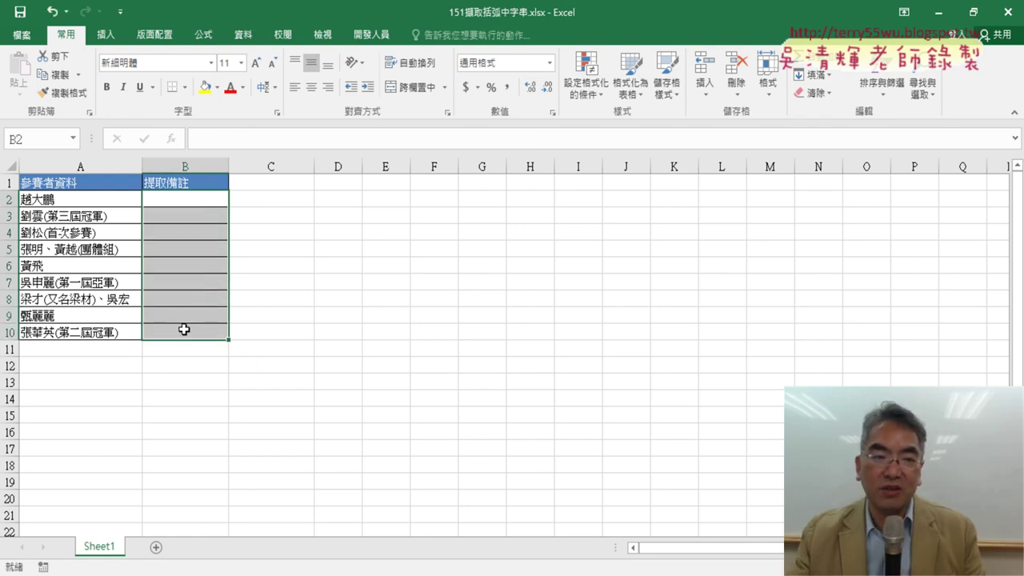
pyautogui.keyDown('ctrl'); pyautogui.scroll(5, 200, 288); pyautogui.keyUp('ctrl')
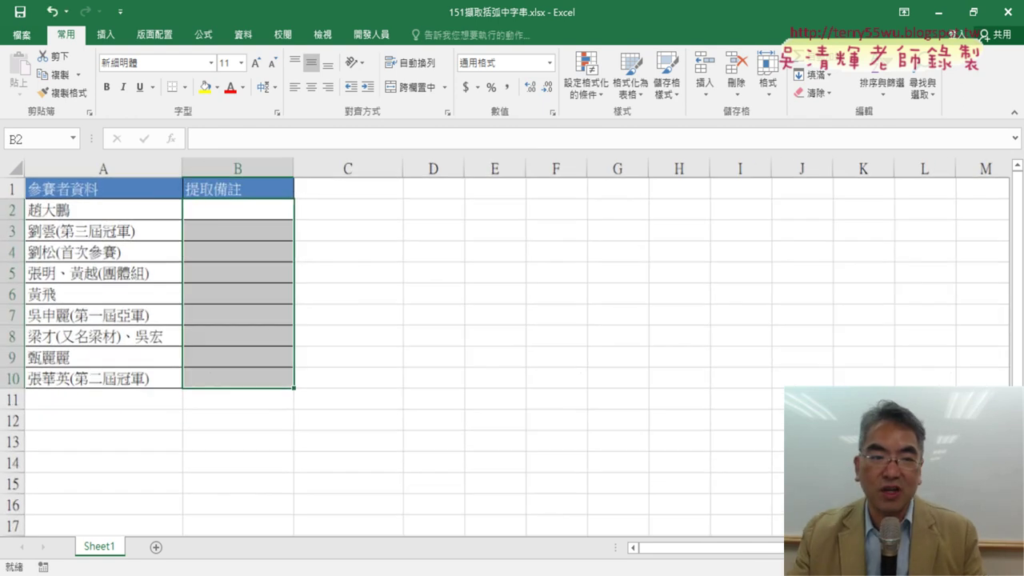
pyautogui.click(119, 249)
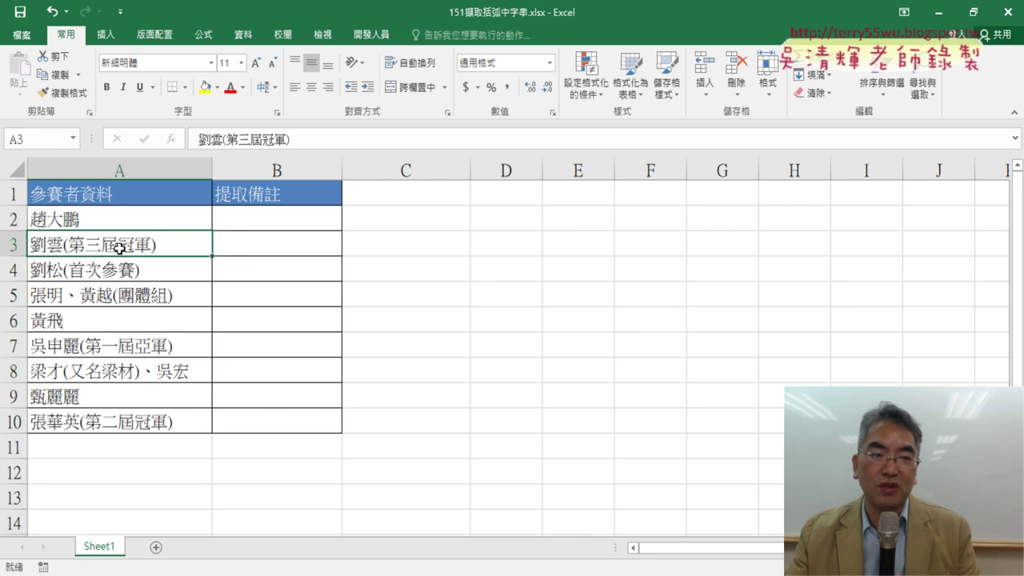
pyautogui.click(269, 245)
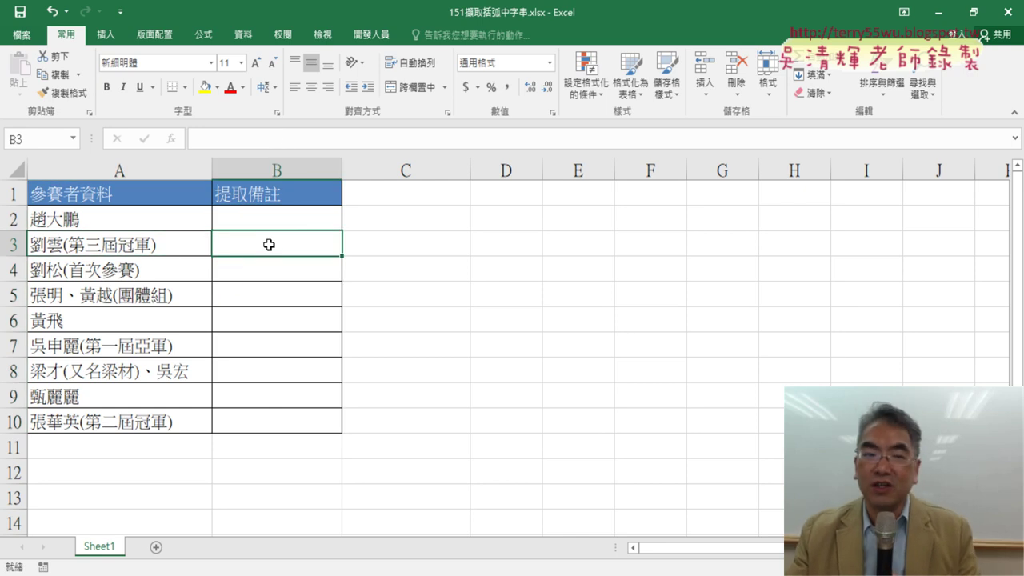
pyautogui.click(99, 245)
pyautogui.doubleClick(94, 244)
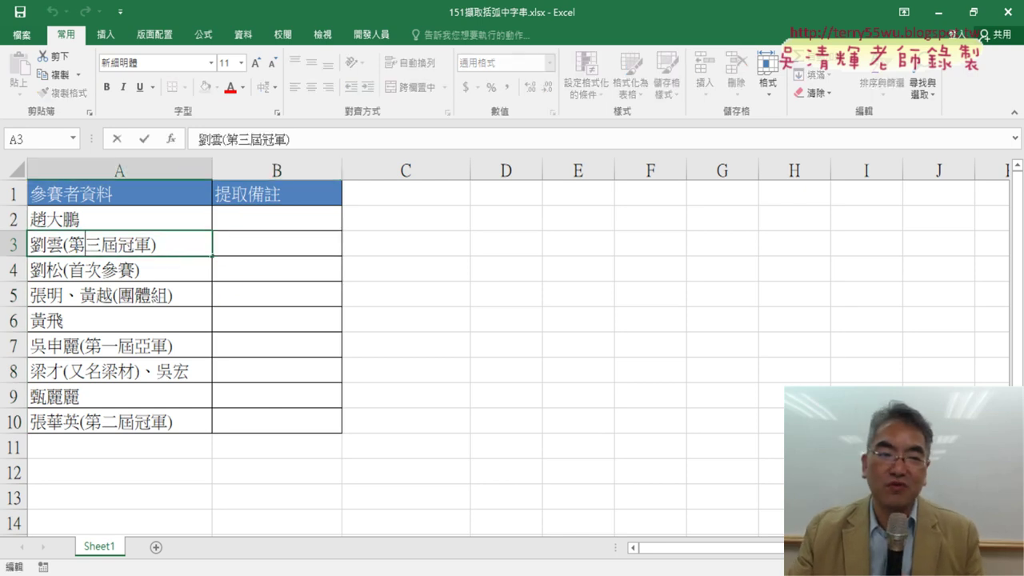
pyautogui.moveTo(68, 245); pyautogui.dragTo(152, 245)
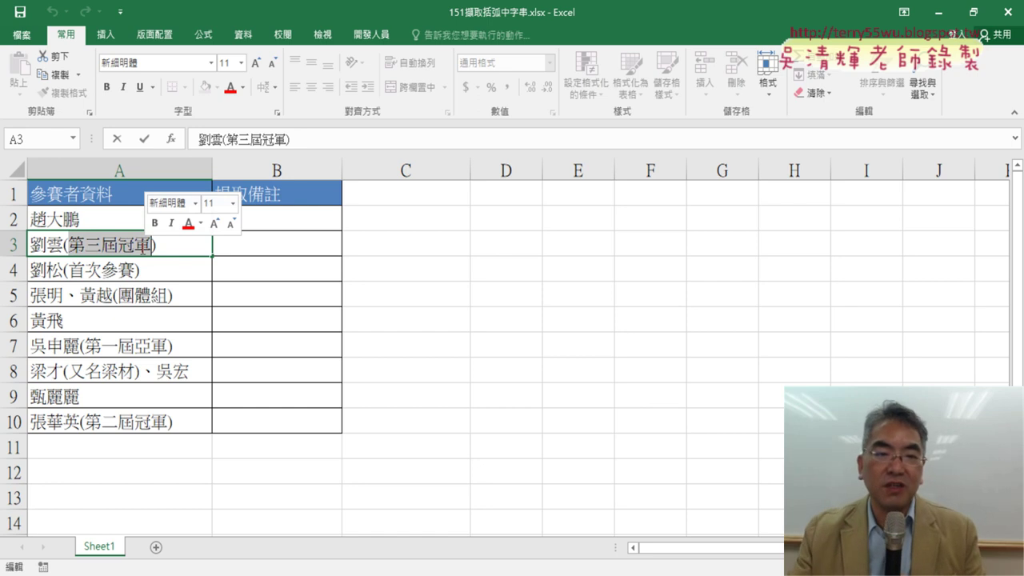
pyautogui.click(483, 270)
# Close the workbook without saving and open 152分別擷取長寬高.xlsx.
pyautogui.click(1007, 12)
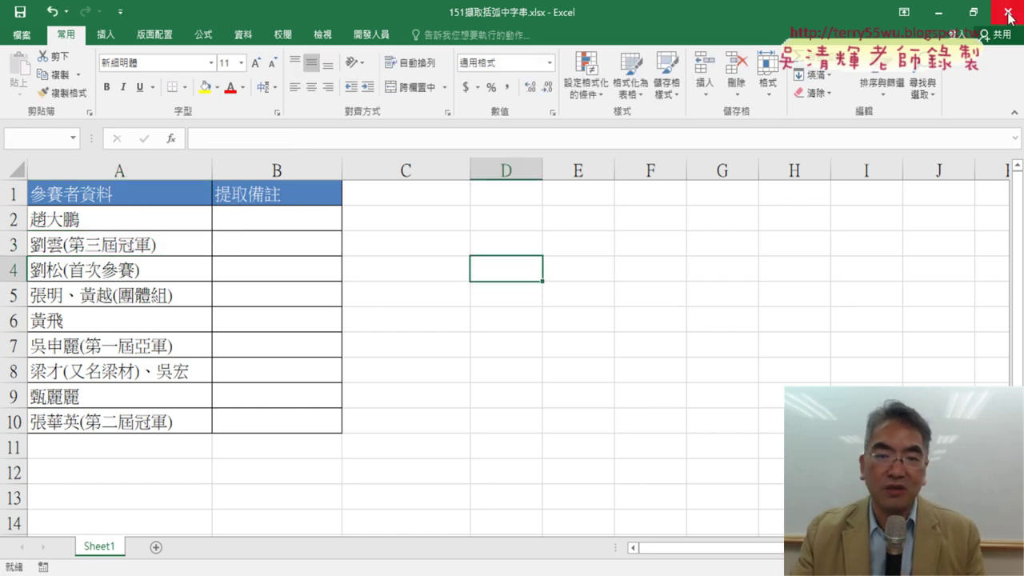
pyautogui.click(512, 315)
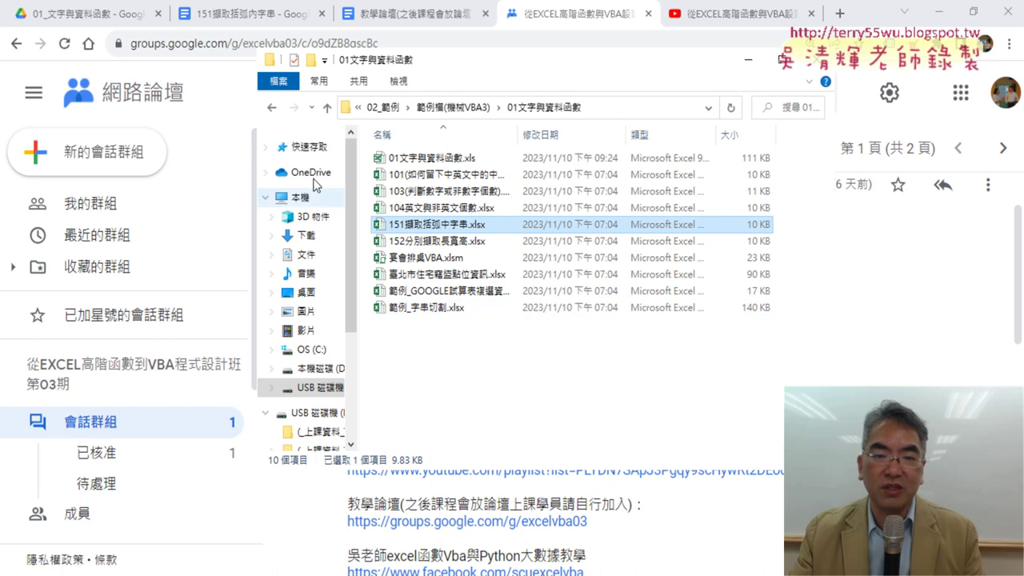
pyautogui.click(463, 244)
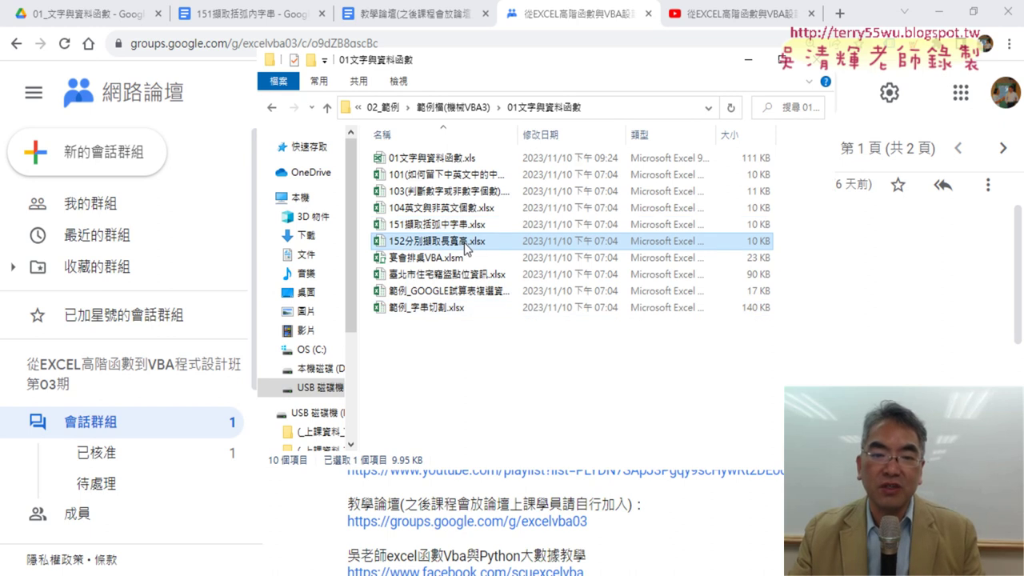
pyautogui.doubleClick(479, 244)
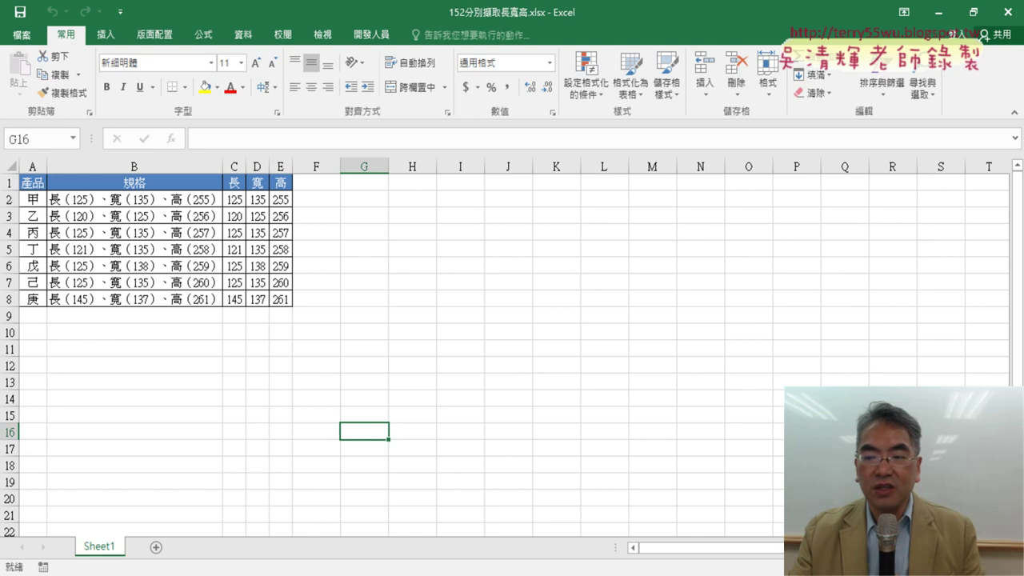
# Delete the 長, 寬, 高 results in C2:E8, briefly restore them, then delete them again.
pyautogui.scroll(5, 703, 418)
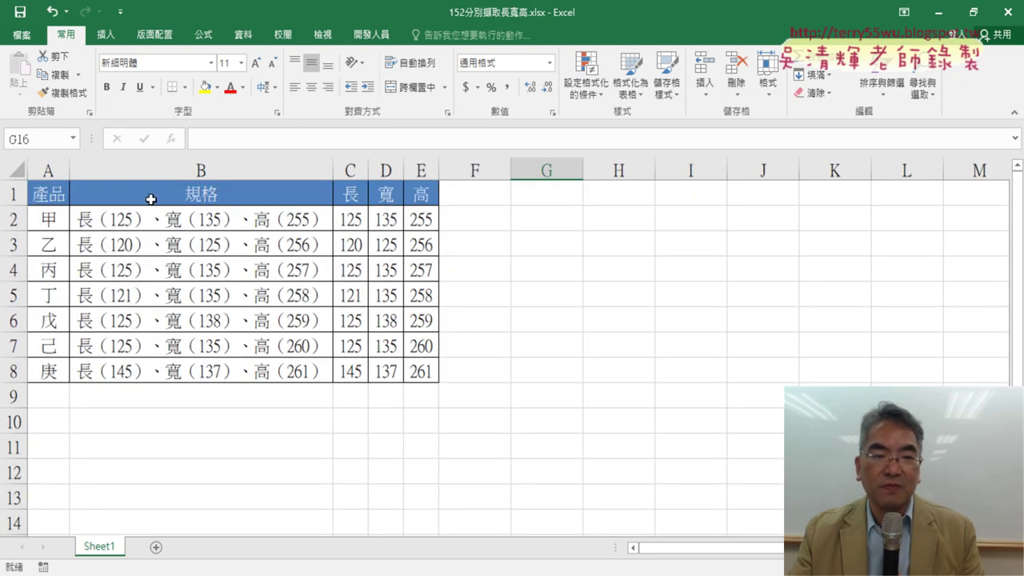
pyautogui.click(200, 170)
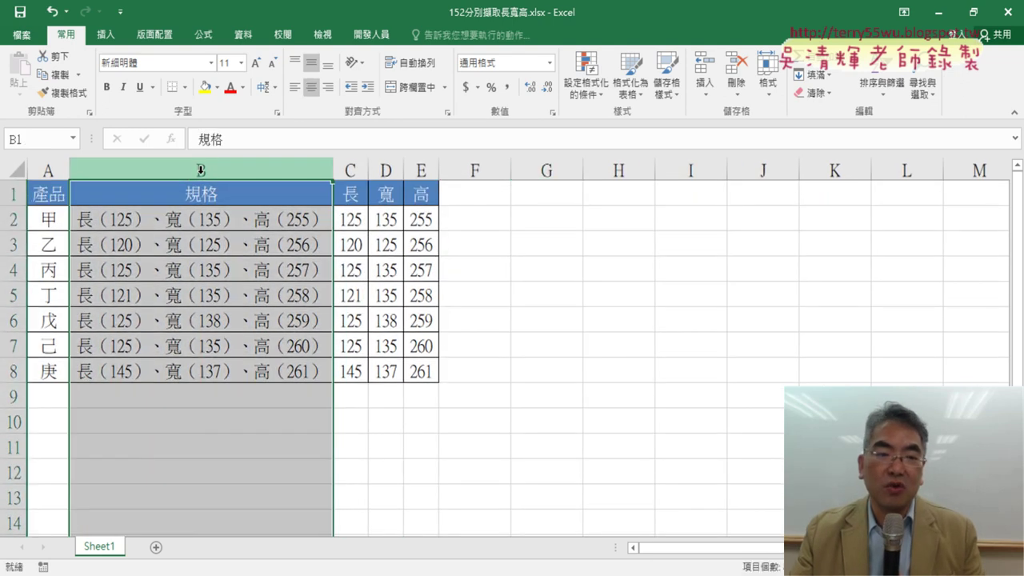
pyautogui.moveTo(349, 217); pyautogui.dragTo(427, 372)
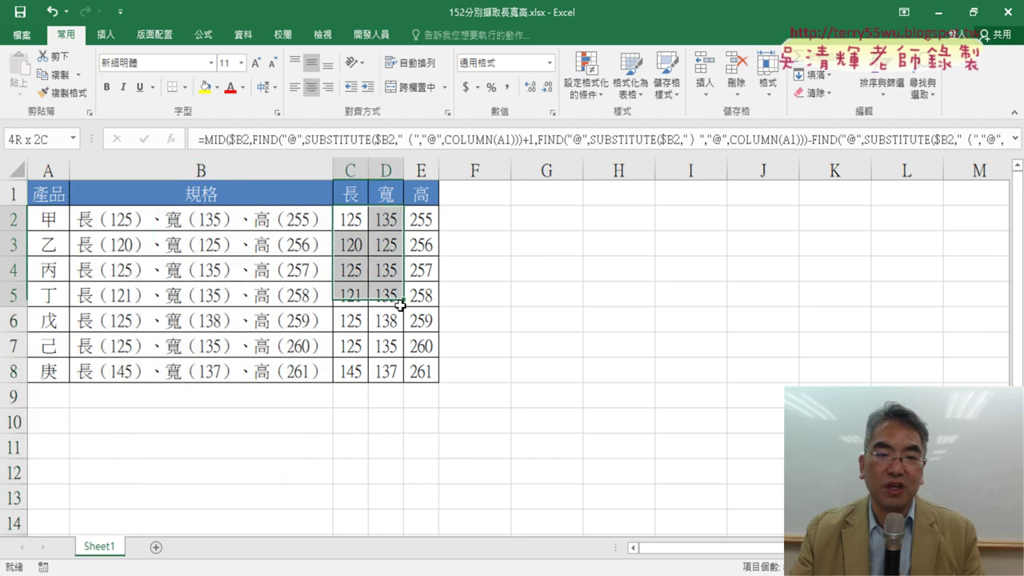
pyautogui.moveTo(427, 371); pyautogui.dragTo(427, 372)
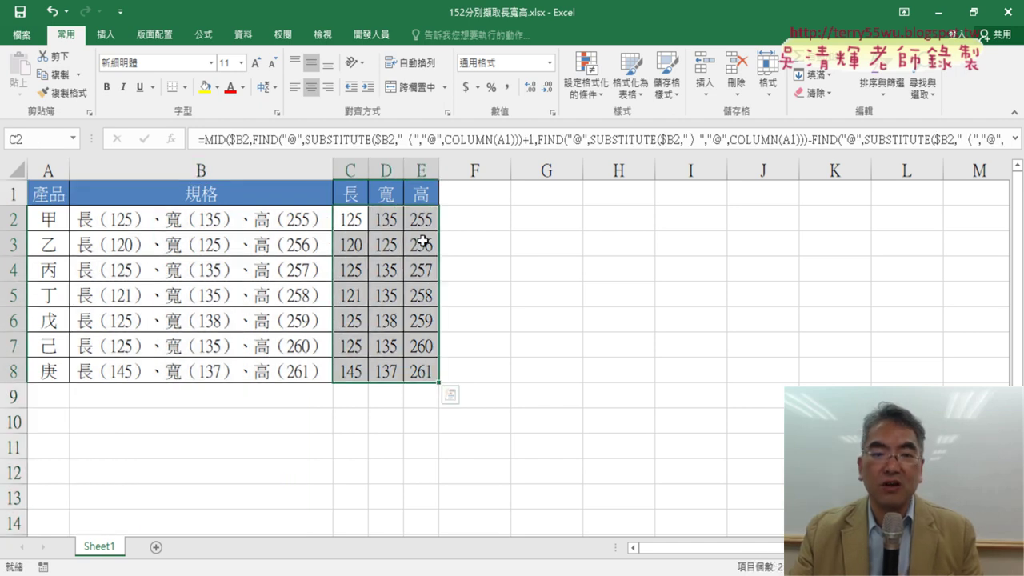
pyautogui.press('Delete')
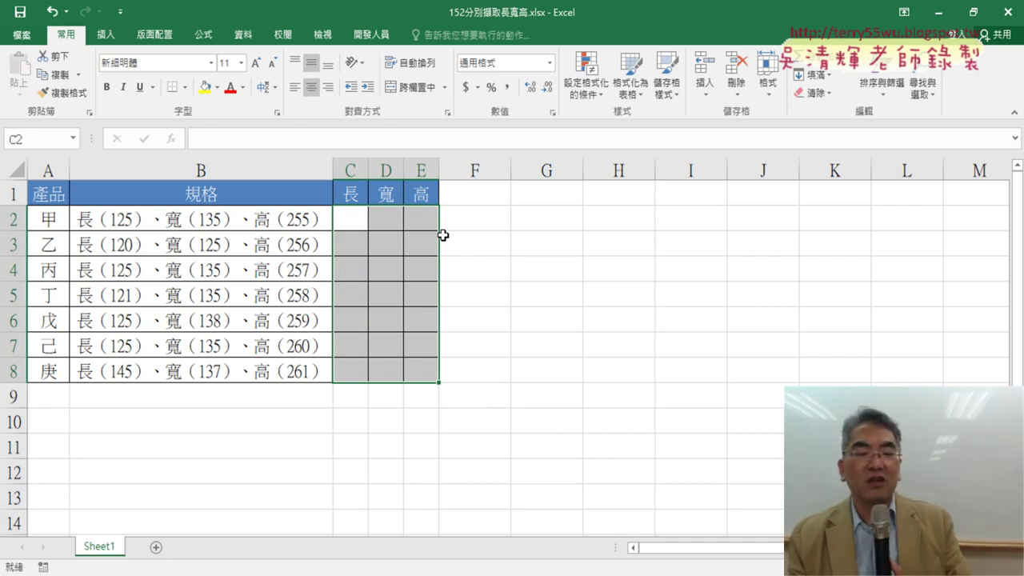
pyautogui.hotkey('ctrl', 'v')
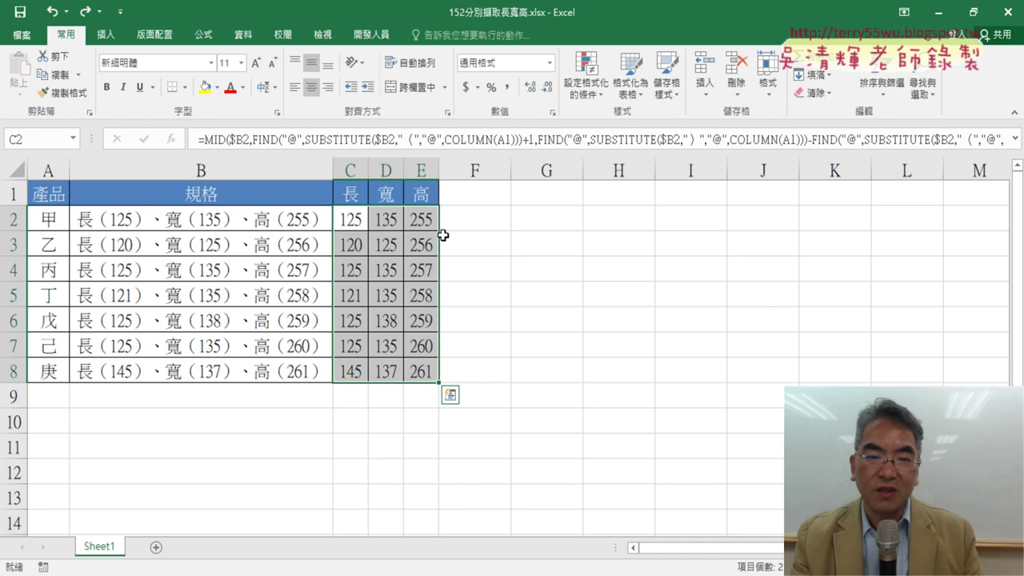
pyautogui.press('Delete')
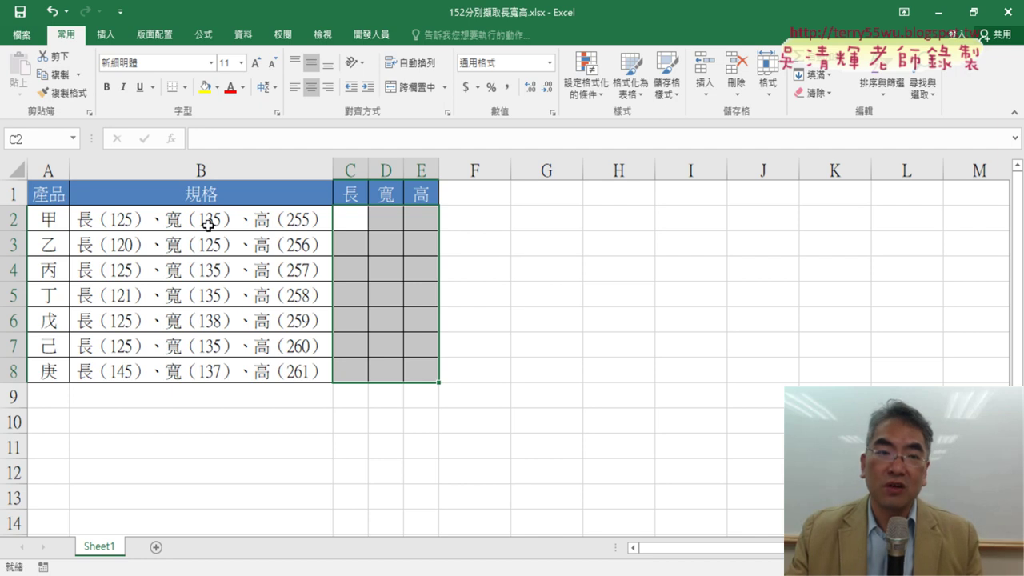
# In B2's spec text, highlight the length 125 and ink-mark the width 135 and height 255.
pyautogui.click(114, 219)
pyautogui.doubleClick(114, 220)
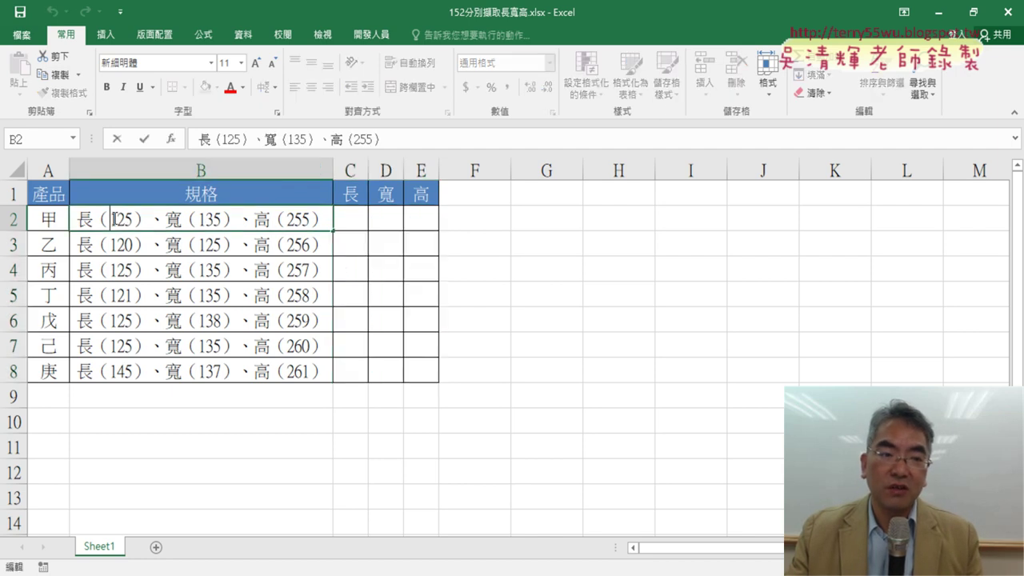
pyautogui.moveTo(111, 219); pyautogui.dragTo(133, 219)
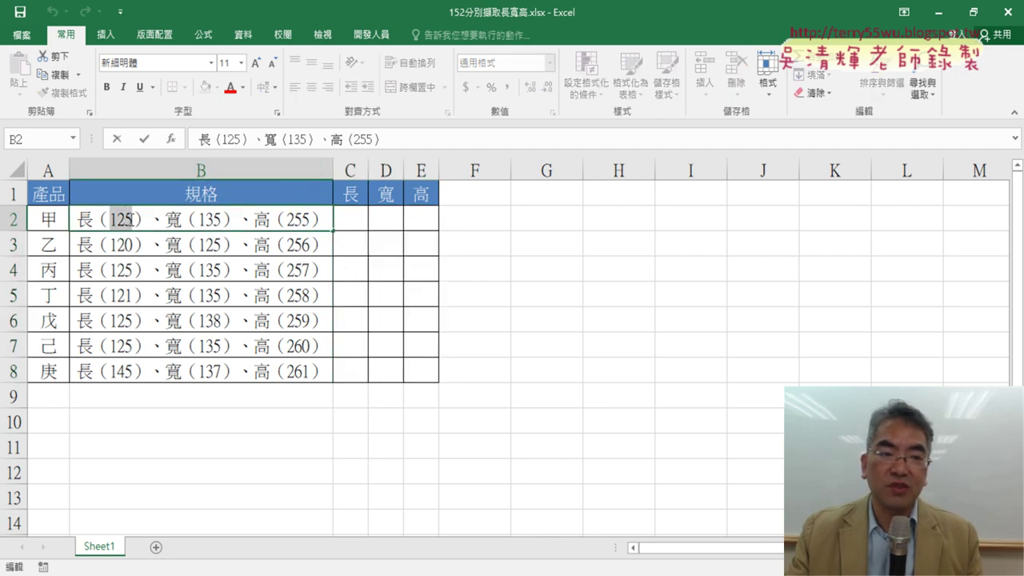
pyautogui.click(348, 224)
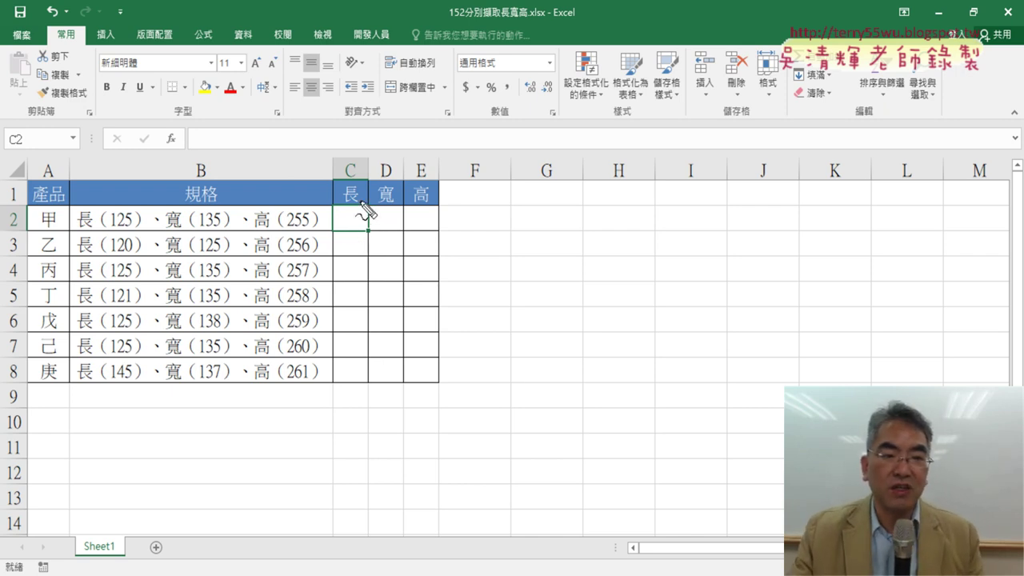
pyautogui.moveTo(194, 229); pyautogui.dragTo(220, 231)
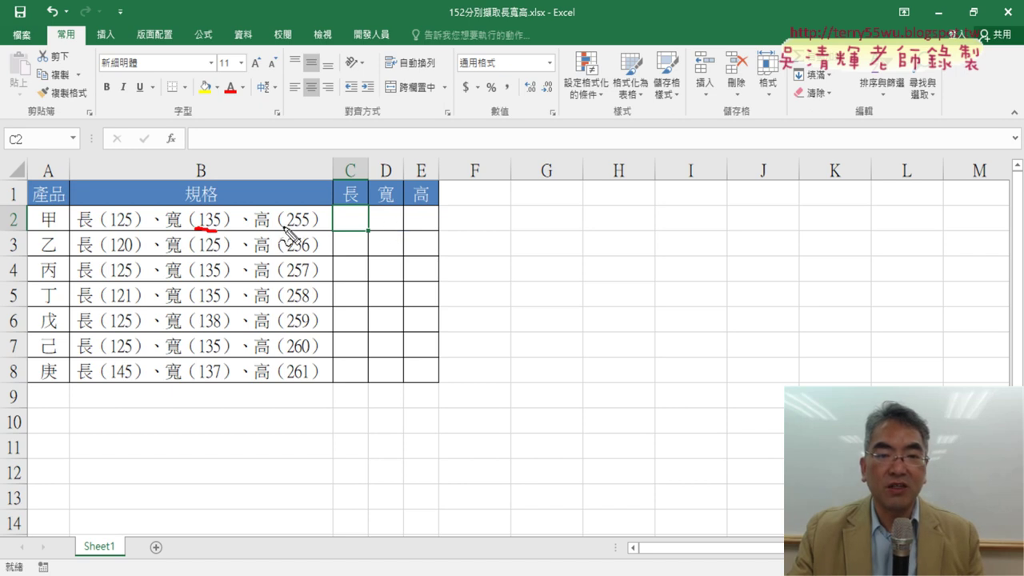
pyautogui.moveTo(287, 229); pyautogui.dragTo(308, 230)
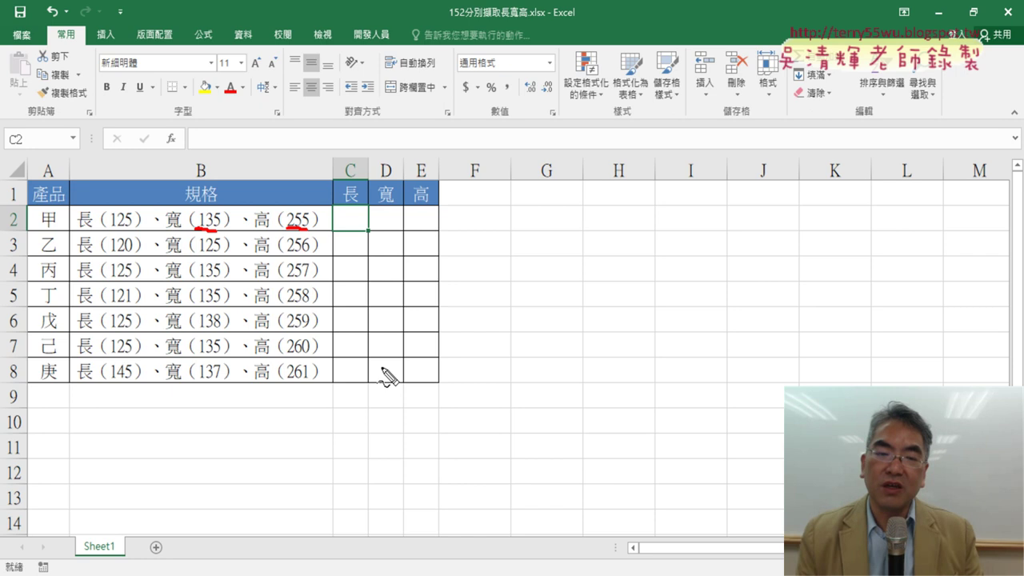
pyautogui.press('Escape')
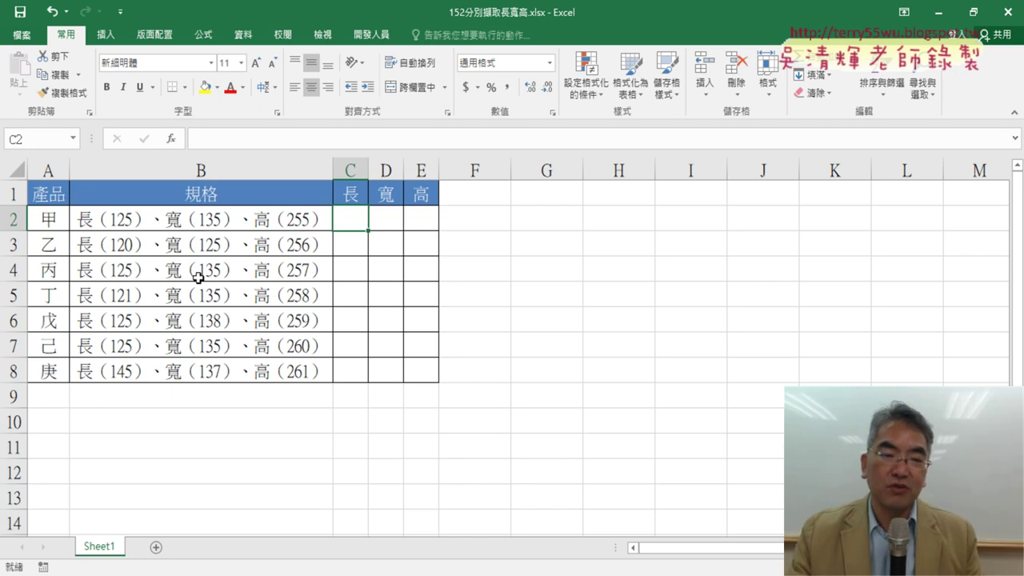
# Copy the length 125 from B2 into C2, then highlight the width 135 in B2.
pyautogui.doubleClick(112, 219)
pyautogui.moveTo(111, 218); pyautogui.dragTo(140, 221)
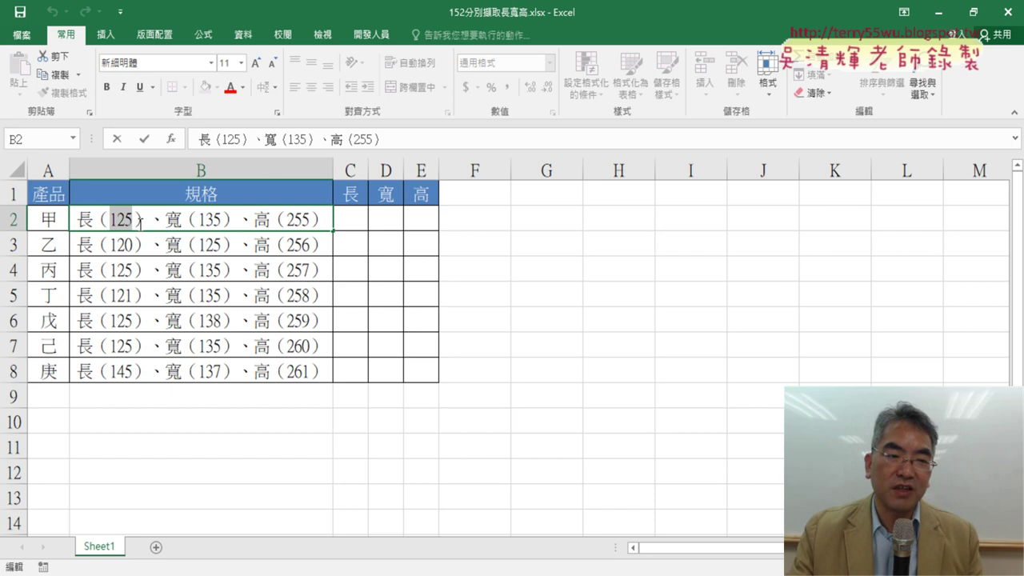
pyautogui.hotkey('ctrl', 'c')
pyautogui.click(352, 220)
pyautogui.hotkey('ctrl', 'v')
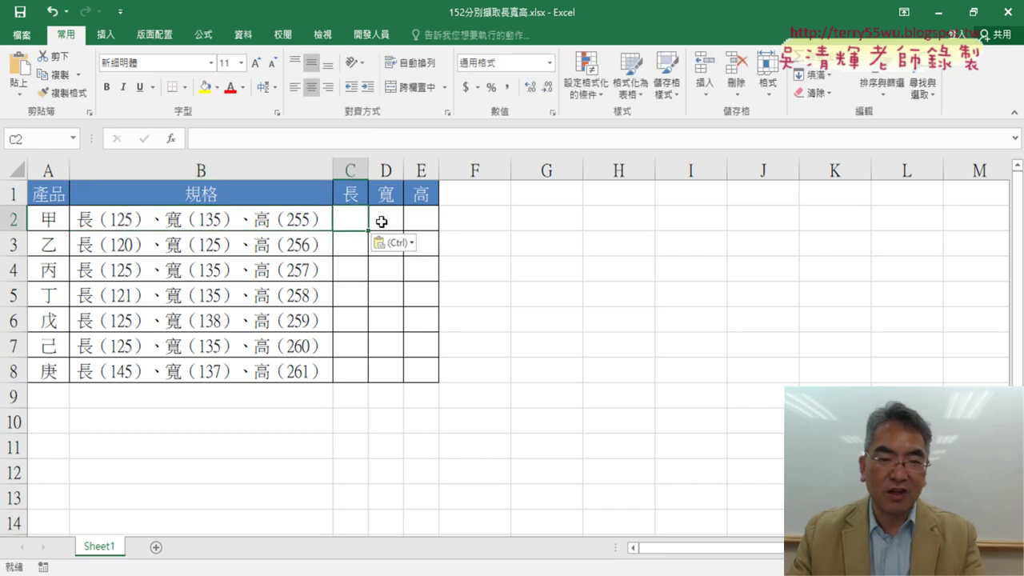
pyautogui.write('125')
pyautogui.doubleClick(201, 218)
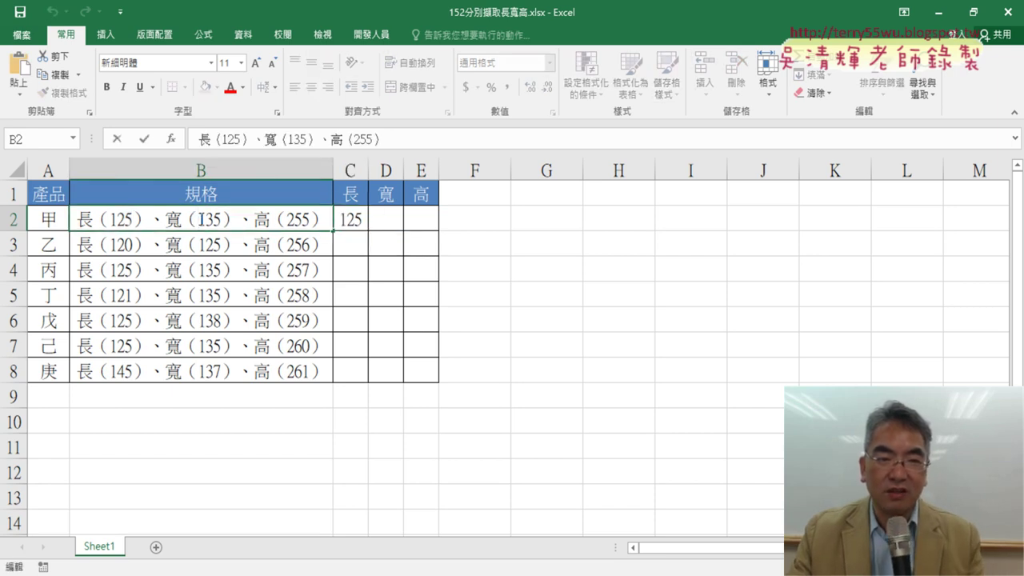
pyautogui.moveTo(200, 218); pyautogui.dragTo(221, 218)
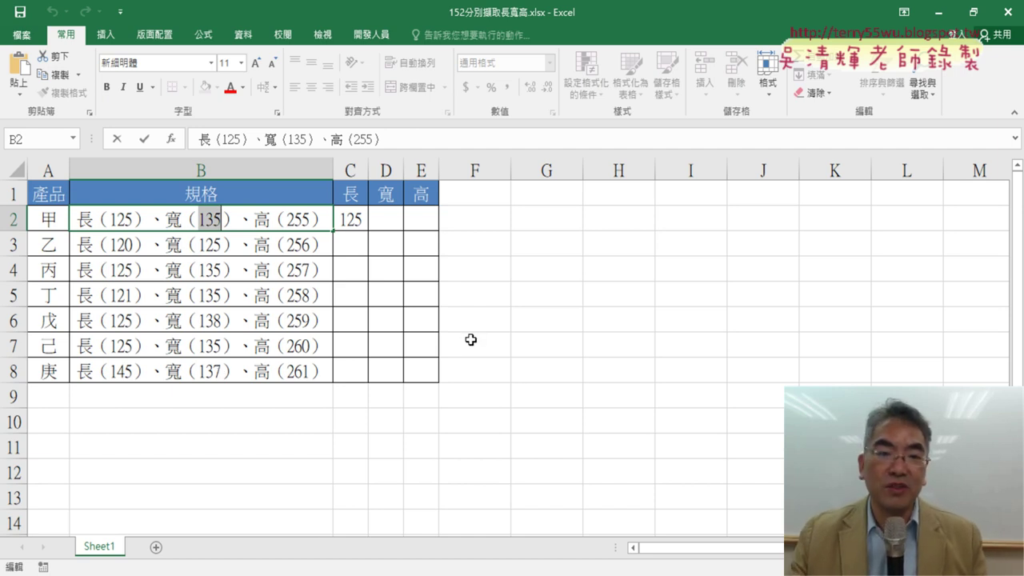
pyautogui.click(357, 223)
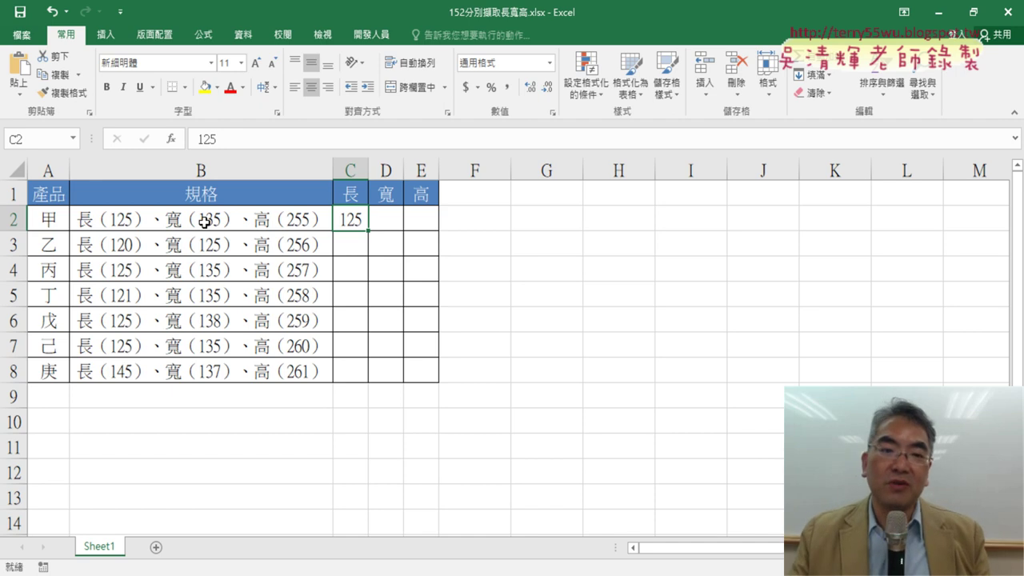
# Clear C2 and choose FIND from the Text category of the Insert Function dialog.
pyautogui.press('Delete')
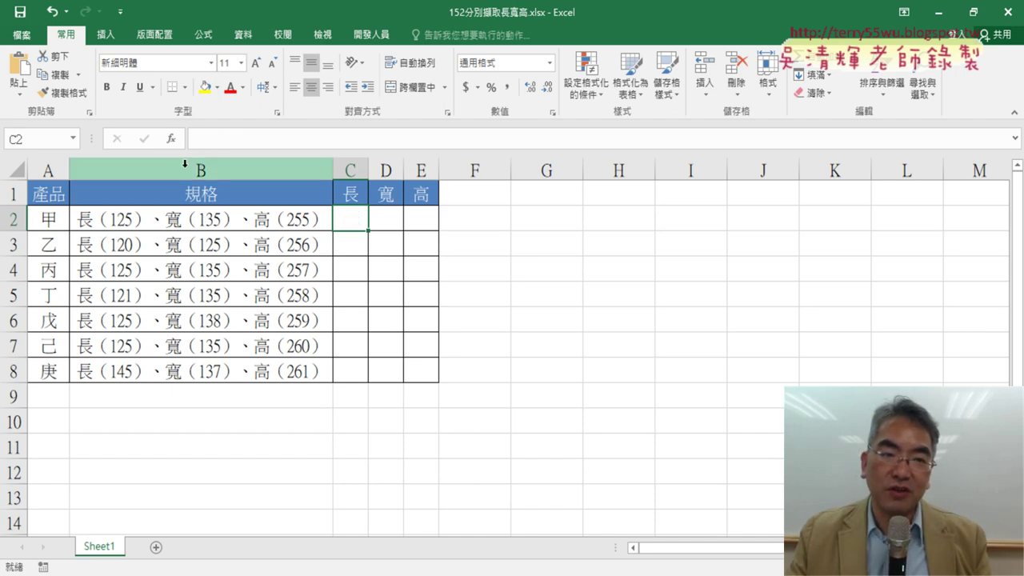
pyautogui.click(171, 138)
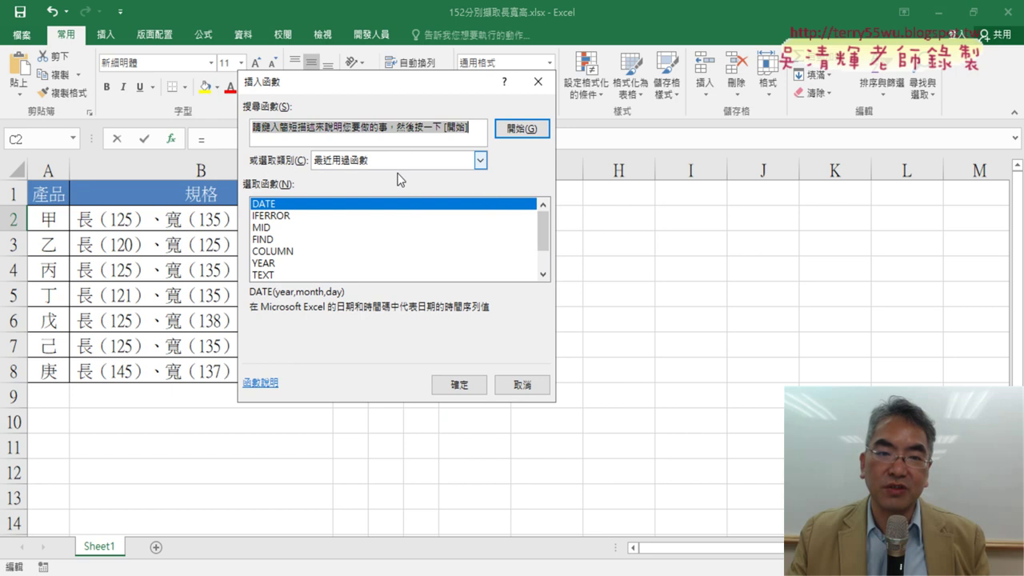
pyautogui.click(396, 160)
pyautogui.click(382, 277)
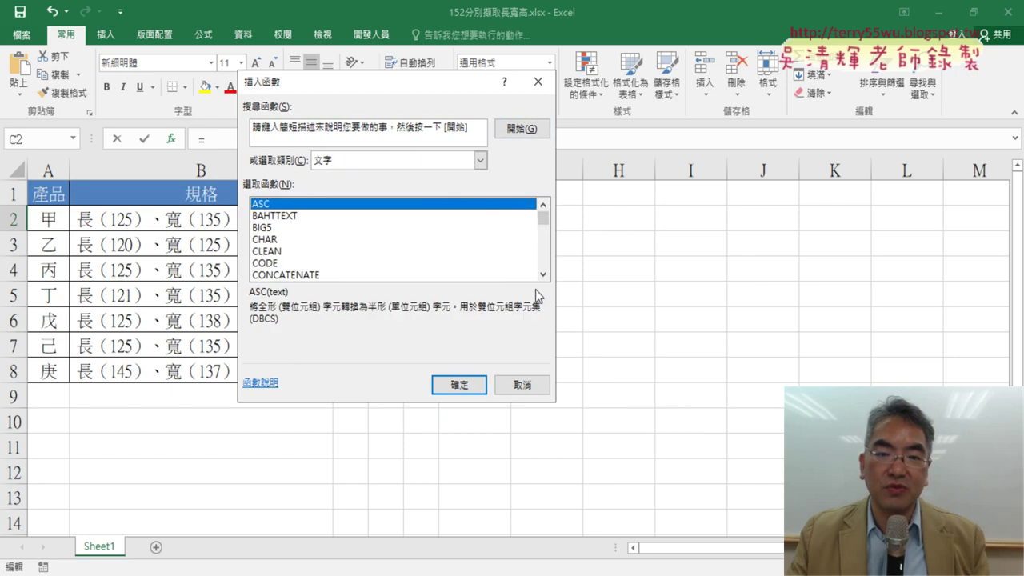
pyautogui.click(542, 274)
pyautogui.doubleClick(543, 275)
pyautogui.tripleClick(543, 275)
pyautogui.click(280, 240)
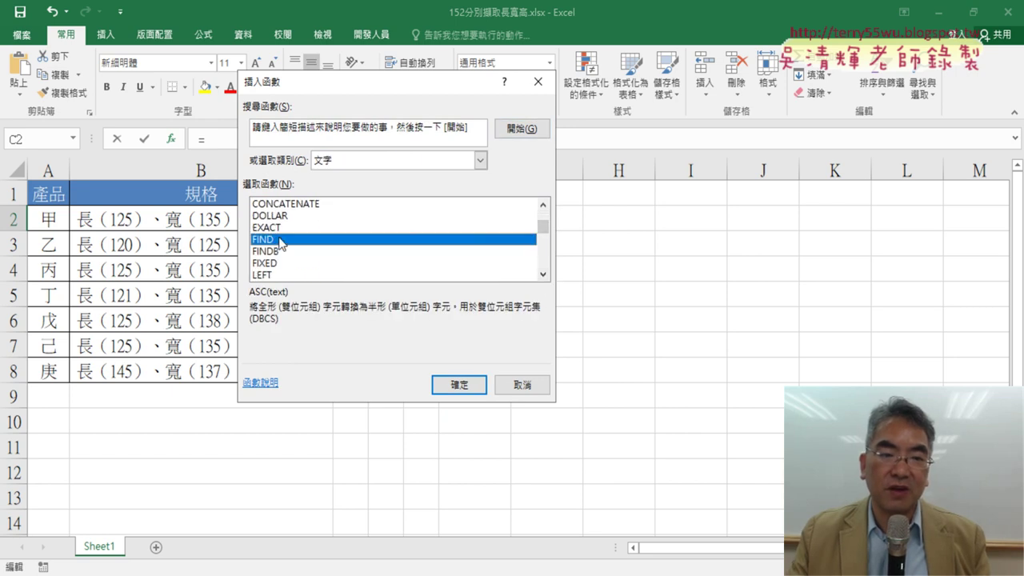
pyautogui.click(458, 384)
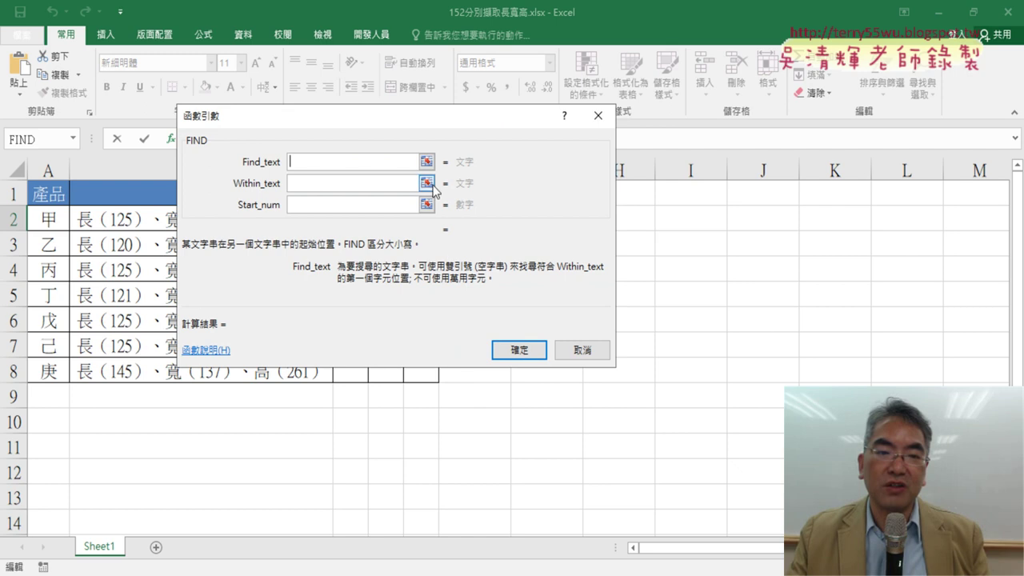
# Enter =FIND("(",B2) in C2 with a half-width parenthesis, which returns #VALUE!
pyautogui.moveTo(416, 107); pyautogui.dragTo(606, 128)
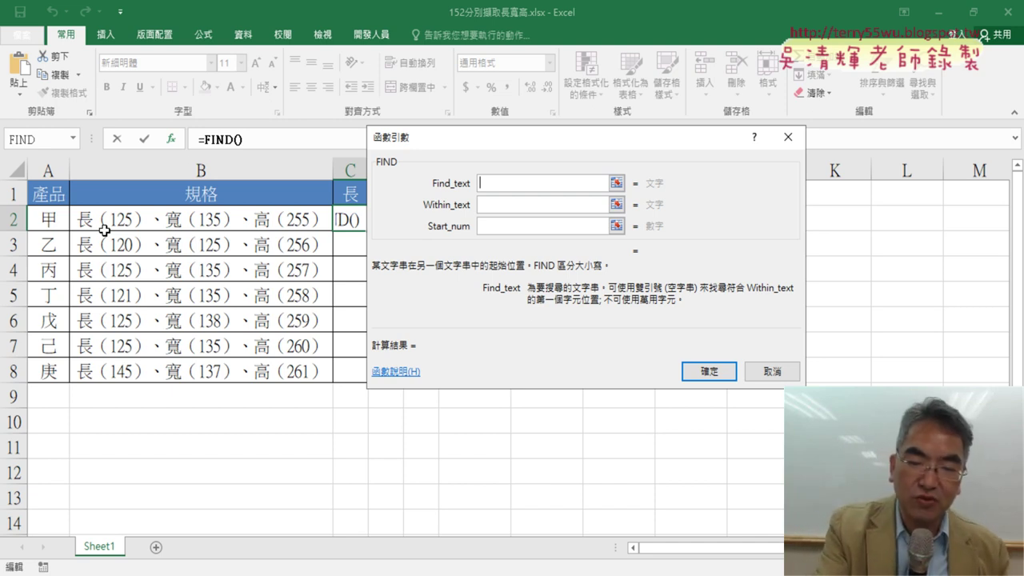
pyautogui.write('(')
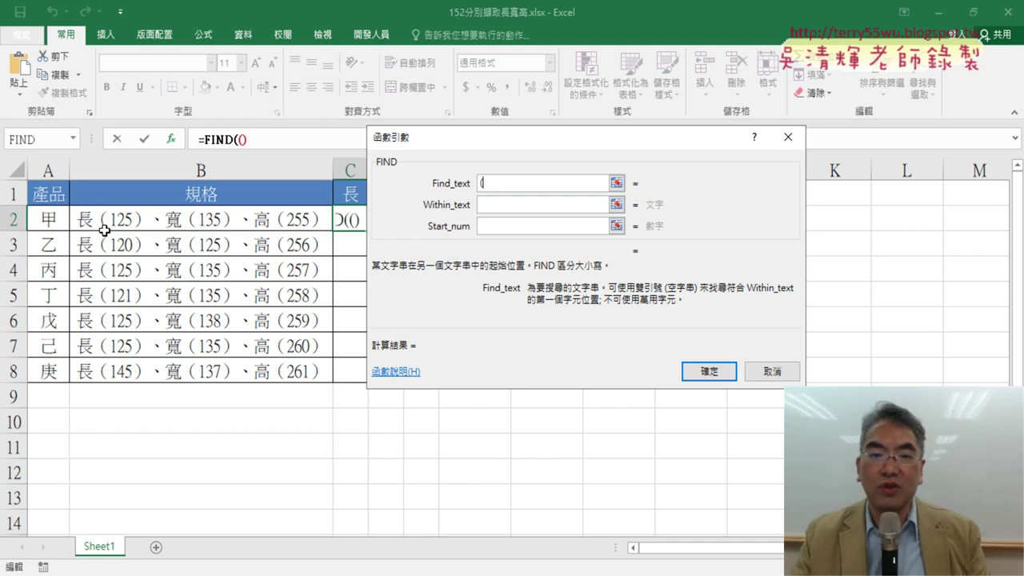
pyautogui.click(507, 205)
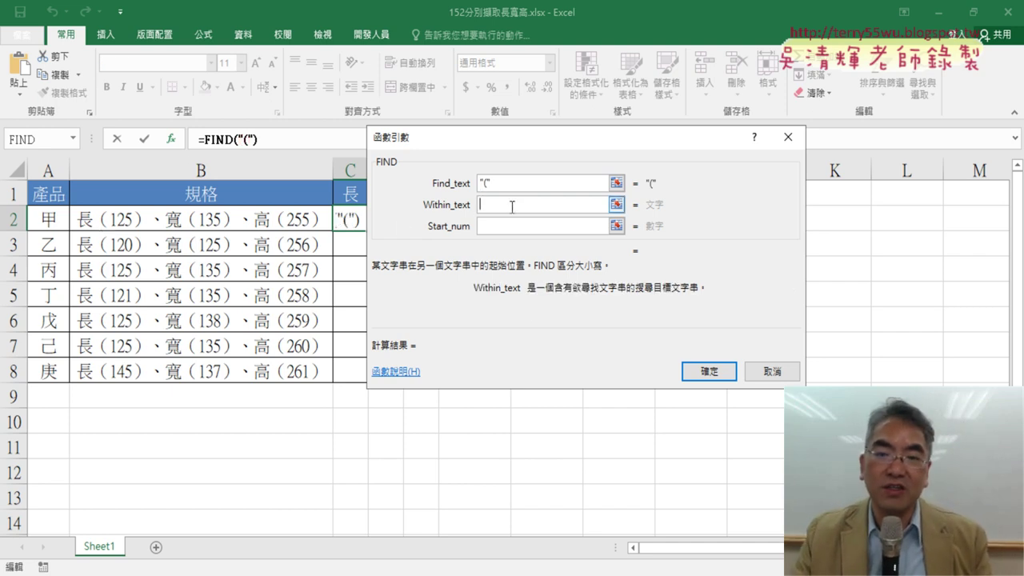
pyautogui.click(156, 226)
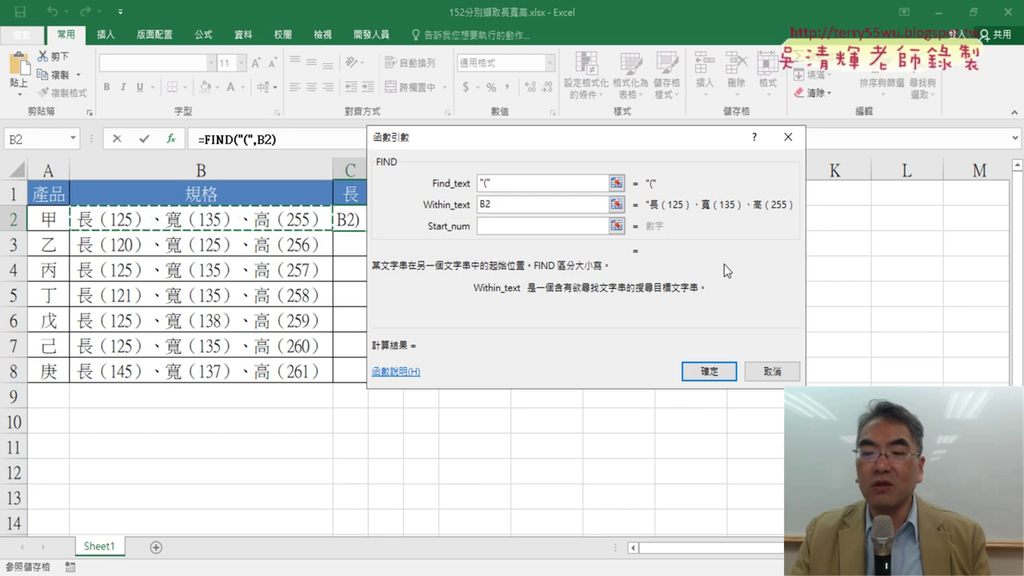
pyautogui.click(719, 370)
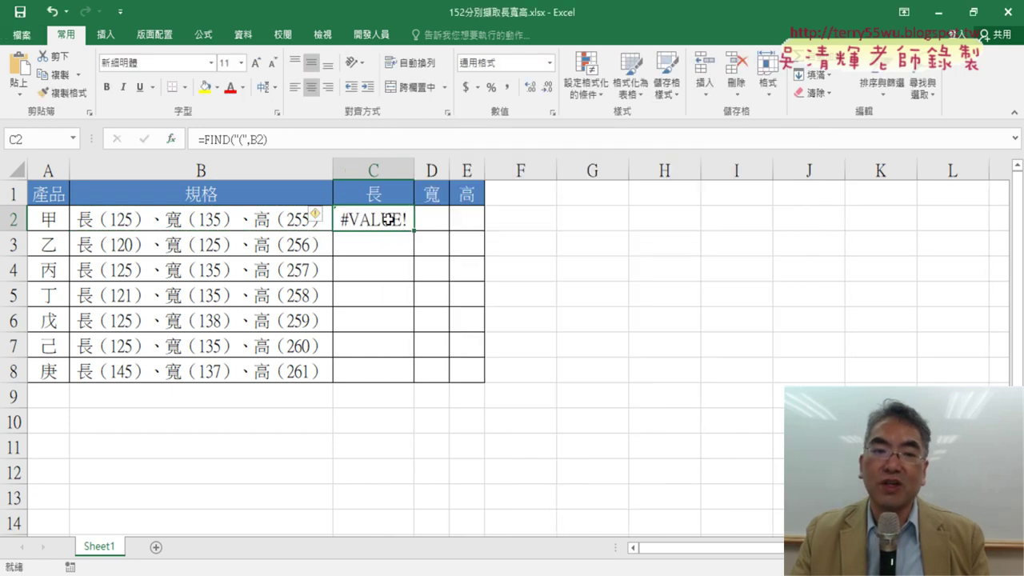
# Reopen C2's FIND arguments and replace Find_text with the full-width （, previewing 2.
pyautogui.click(205, 139)
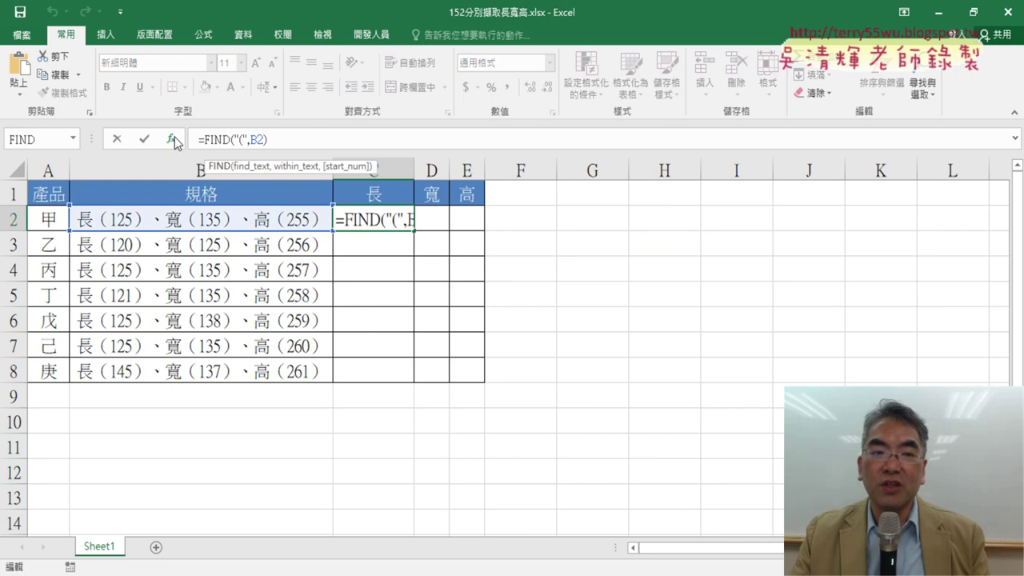
pyautogui.click(171, 138)
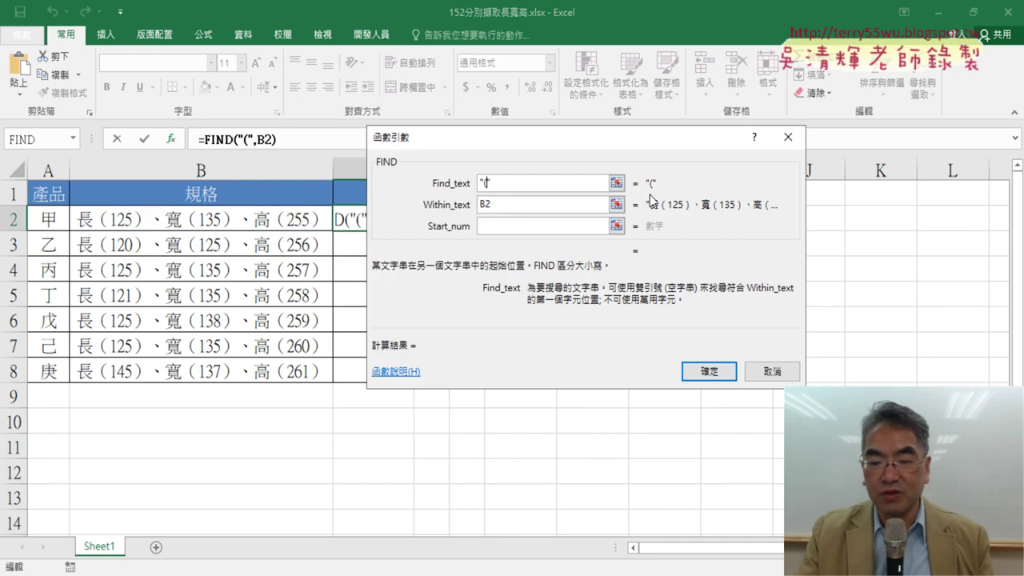
pyautogui.press('BackSpace')
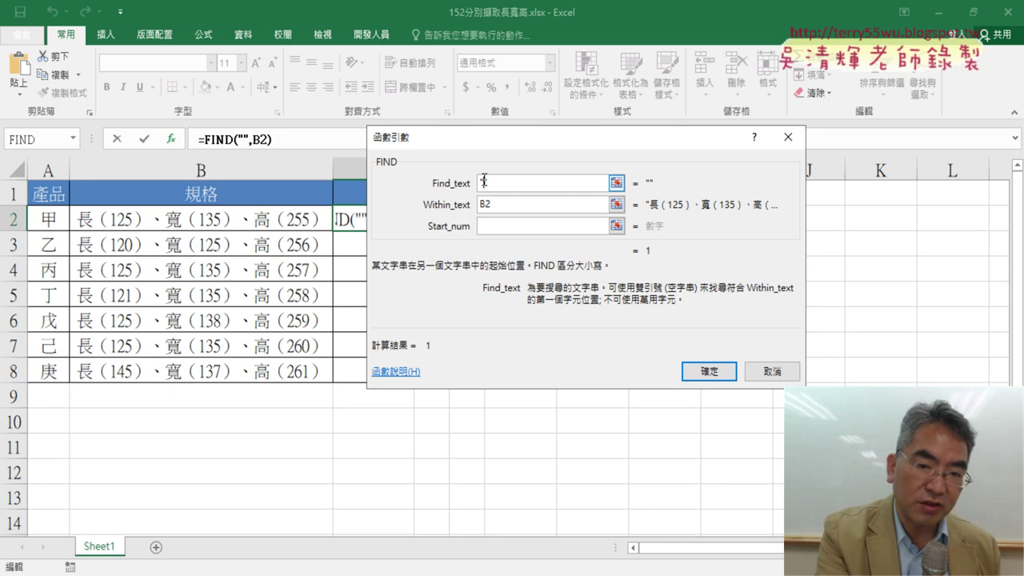
pyautogui.write('`')
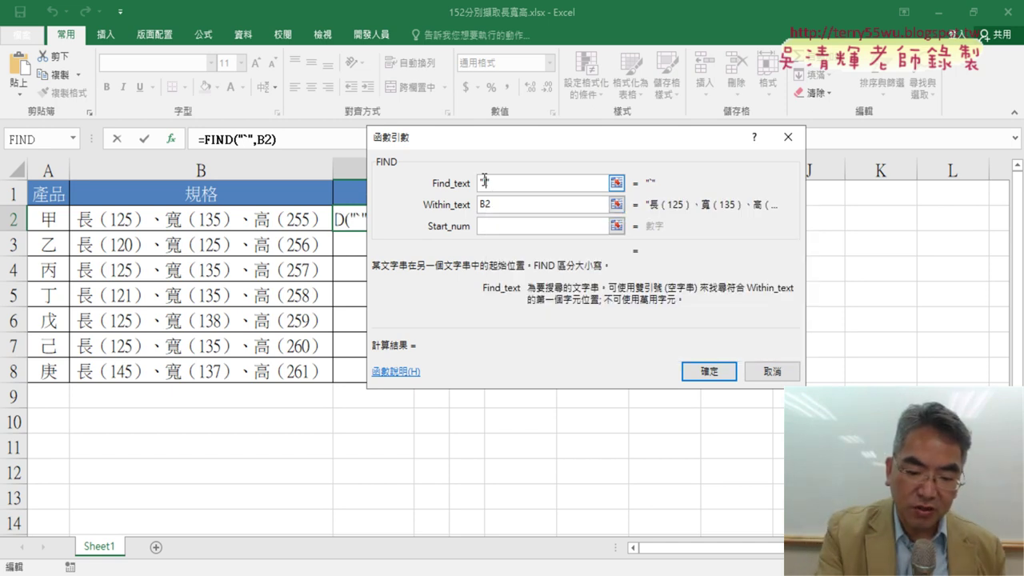
pyautogui.write('（')
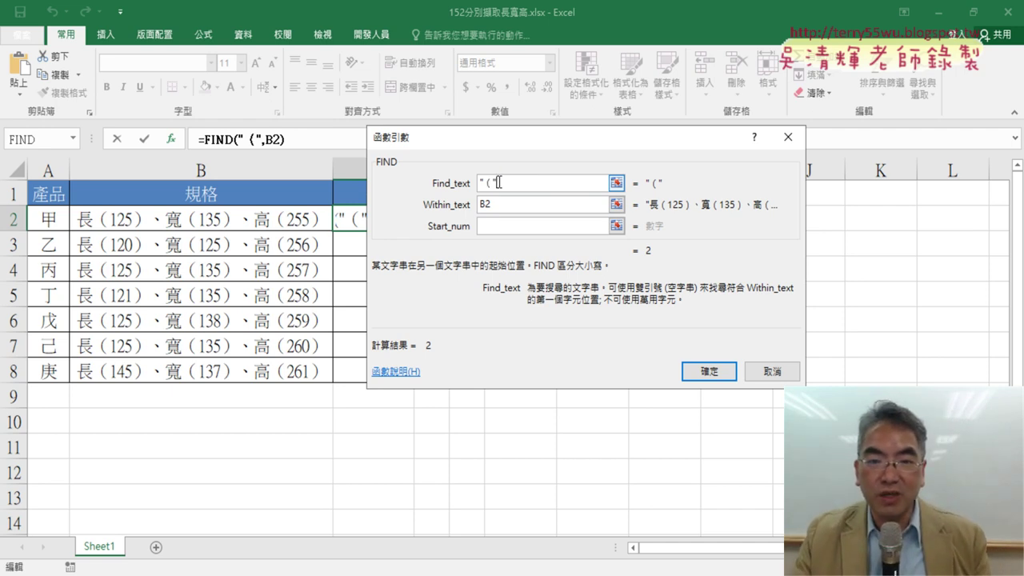
pyautogui.click(504, 184)
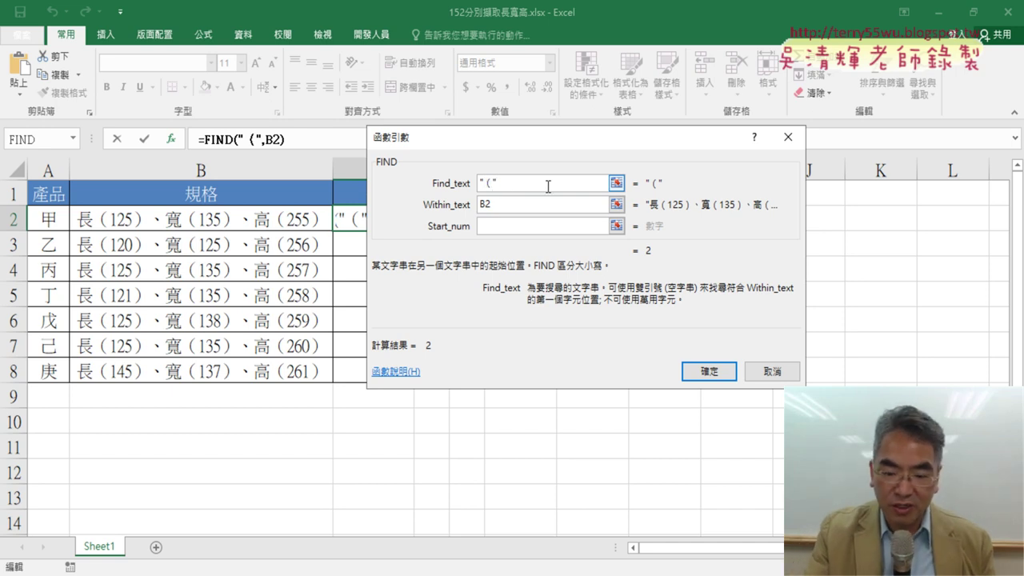
pyautogui.write('(')
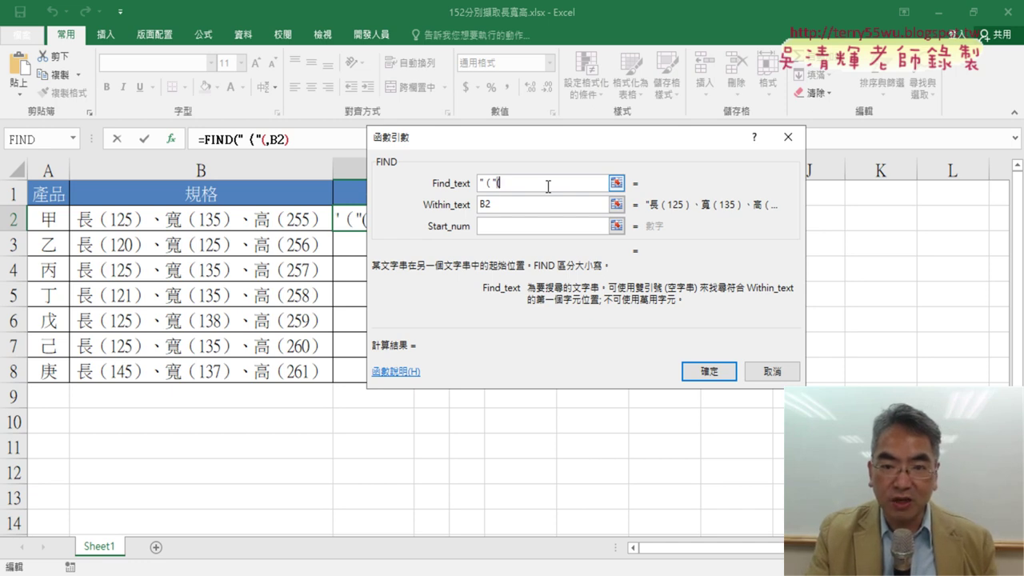
pyautogui.press('BackSpace')
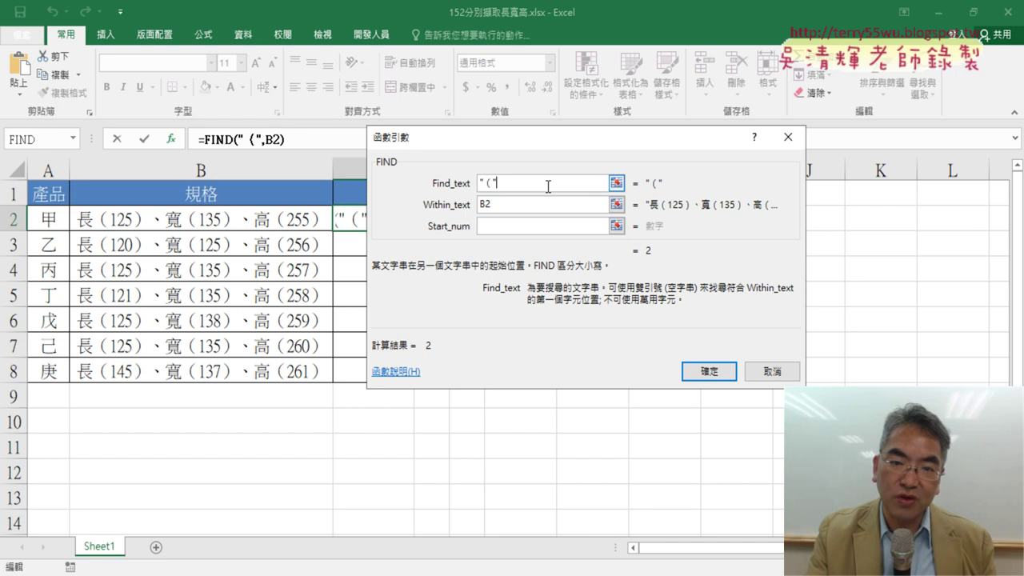
pyautogui.hotkey('shift', 'Left')
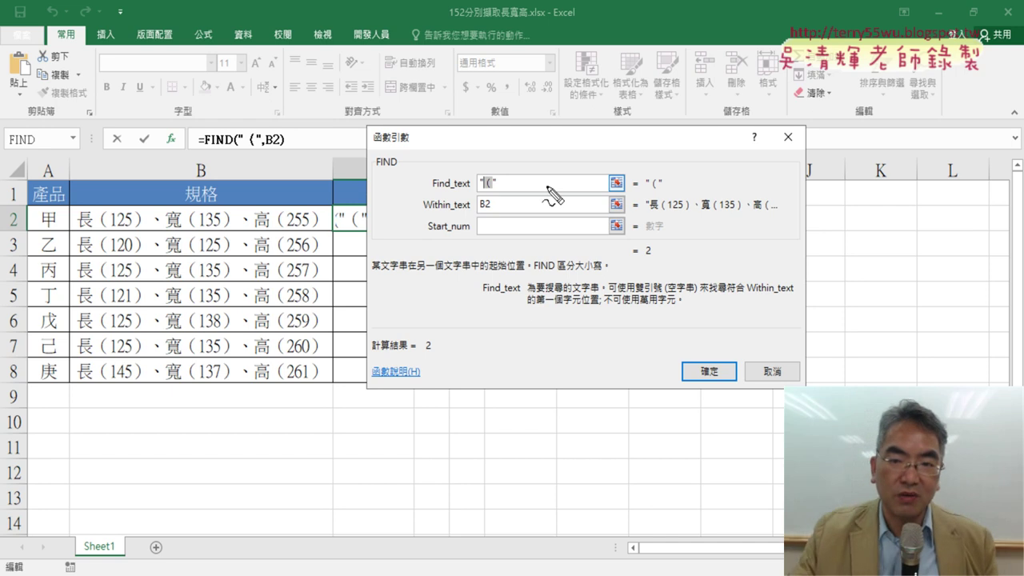
pyautogui.moveTo(649, 266); pyautogui.dragTo(651, 267)
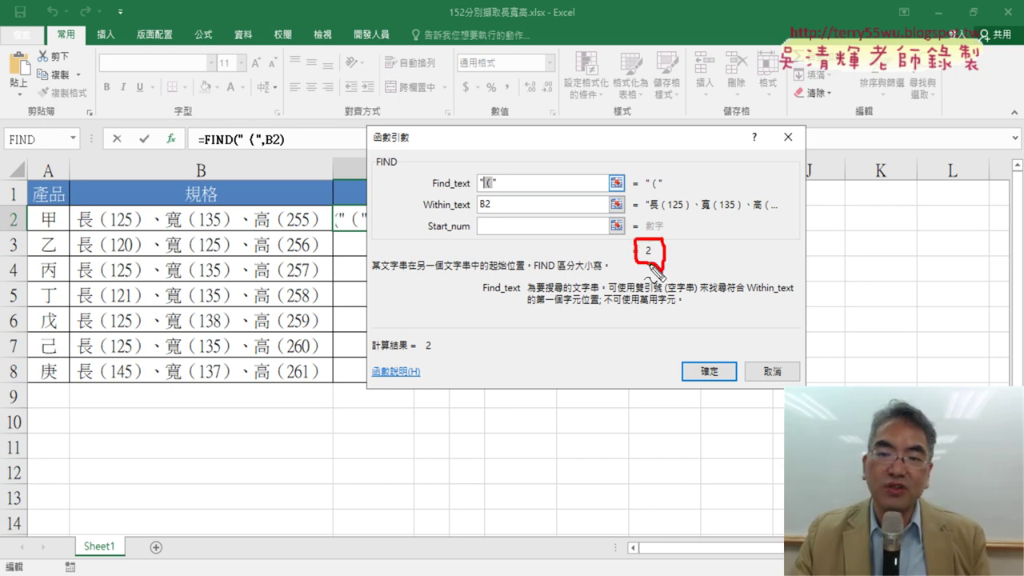
pyautogui.moveTo(483, 190); pyautogui.dragTo(497, 189)
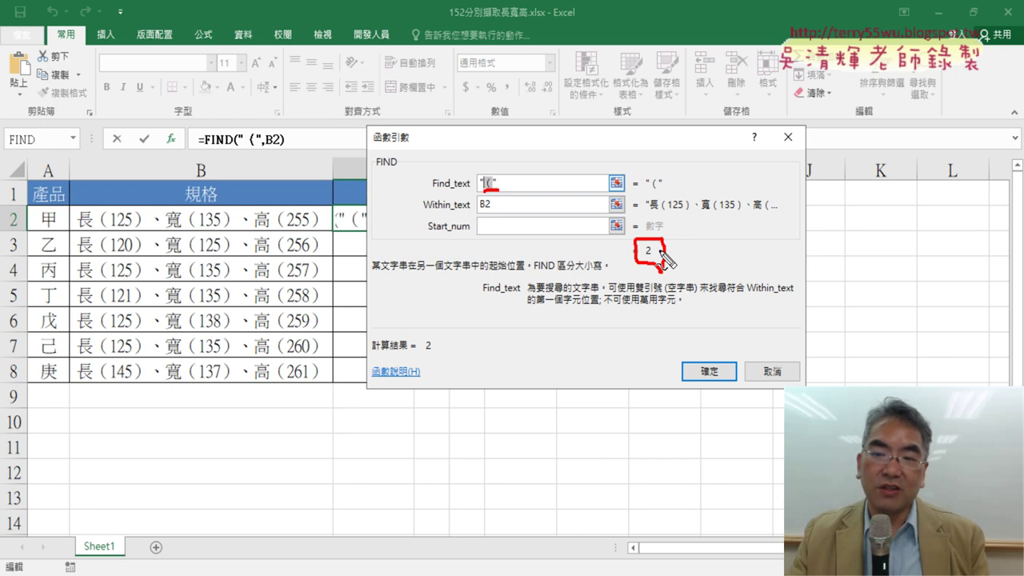
pyautogui.press('Escape')
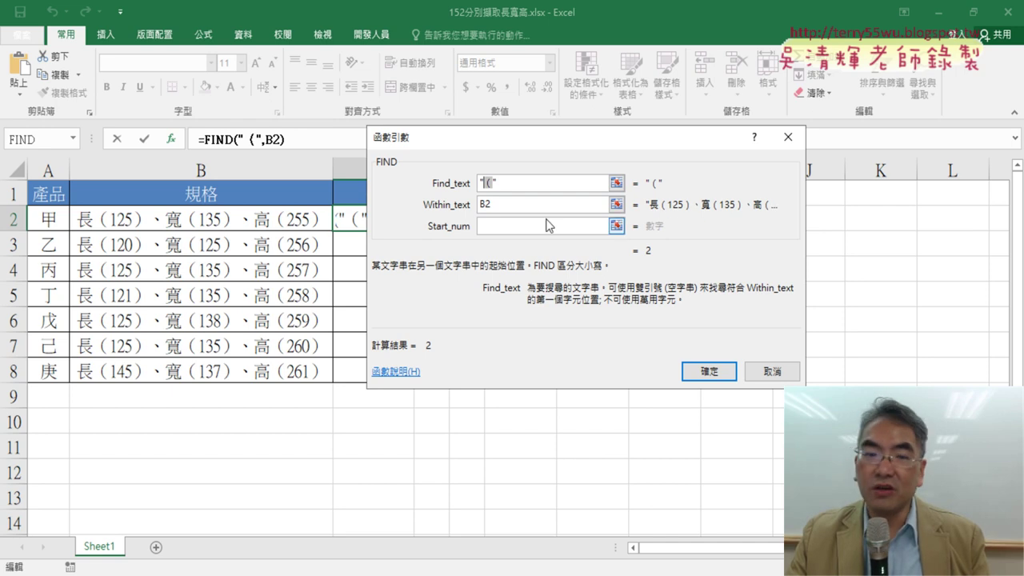
pyautogui.click(485, 226)
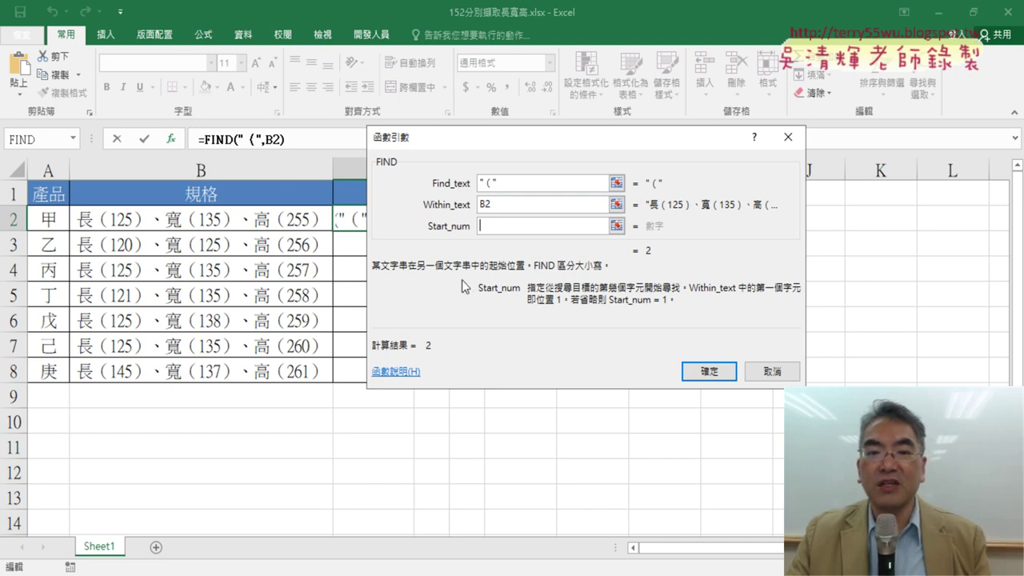
# Compare FIND Start_num 3 (result 9) with 10 (result 16), keeping columns C–E visible.
pyautogui.write('3')
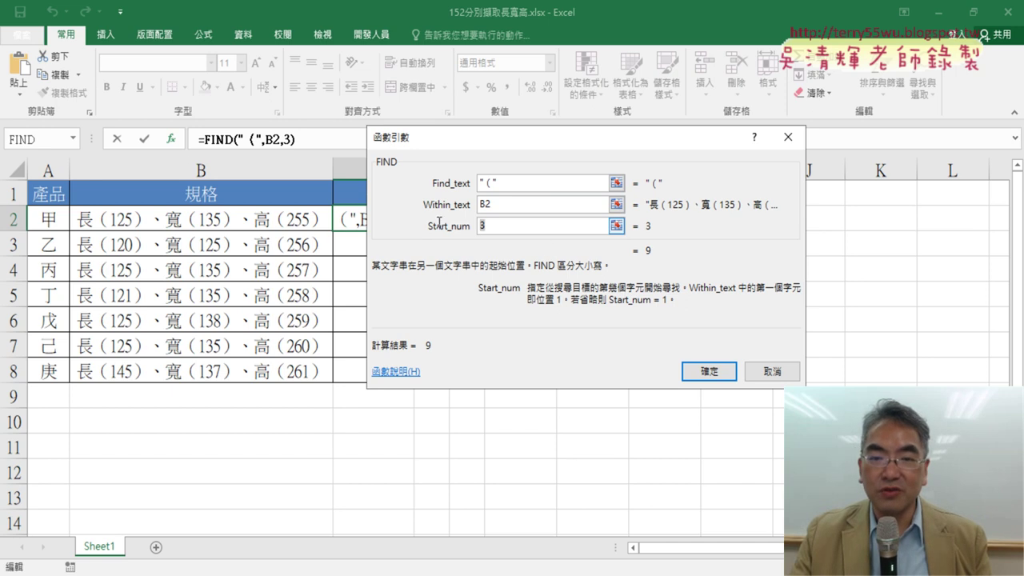
pyautogui.write('10')
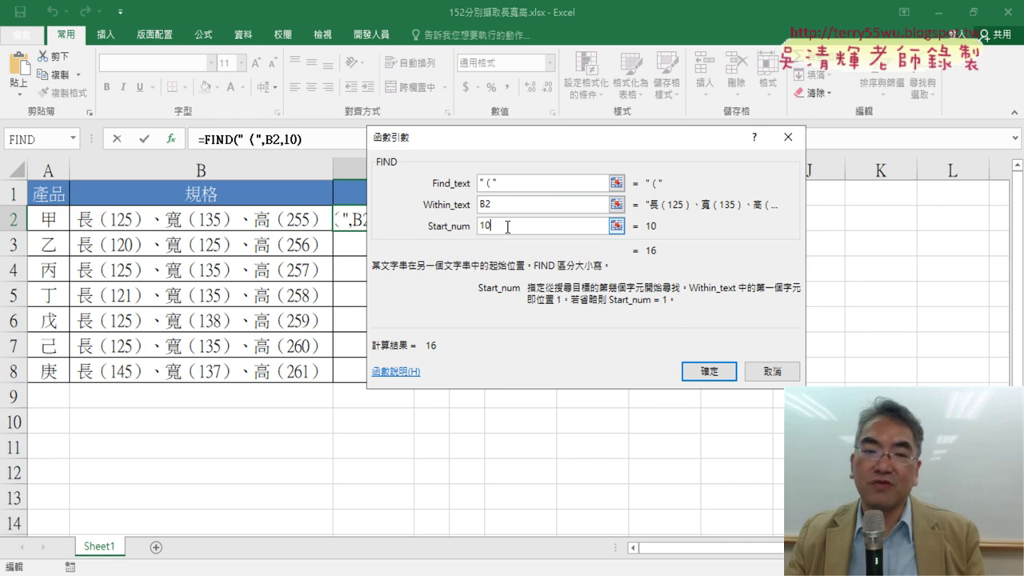
pyautogui.moveTo(518, 143); pyautogui.dragTo(670, 146)
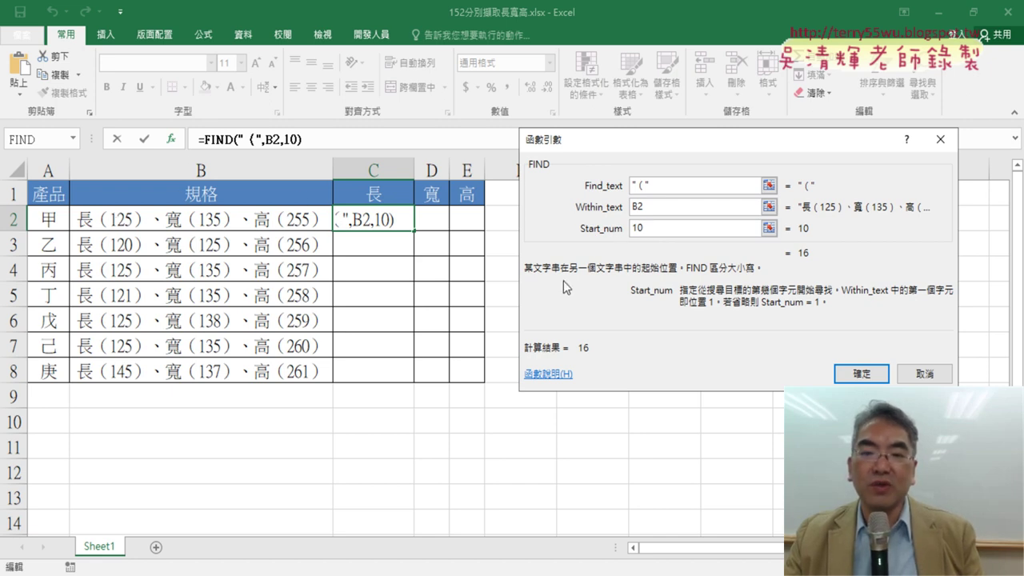
# Re-enter 10 as Start_num and bring the 01文字與資料函數 folder forward.
pyautogui.moveTo(669, 228); pyautogui.dragTo(600, 232)
pyautogui.write('3')
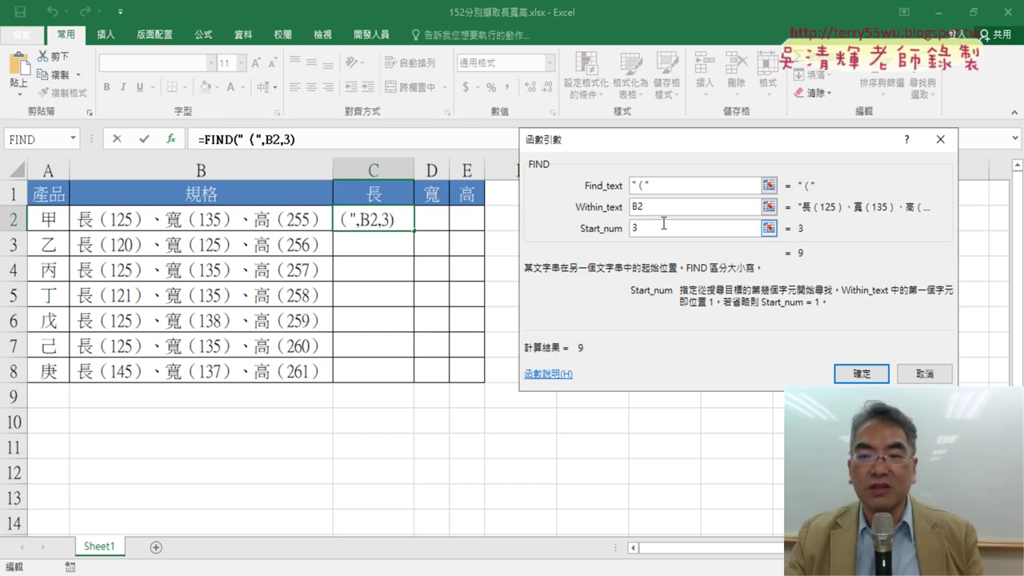
pyautogui.press('BackSpace')
pyautogui.write('10')
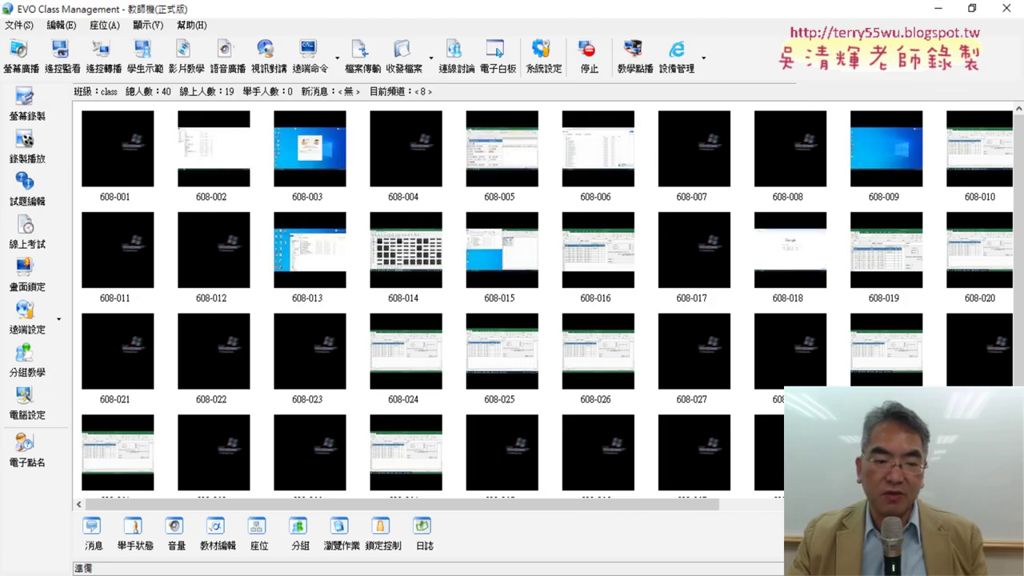
pyautogui.hotkey('alt', 'Tab')
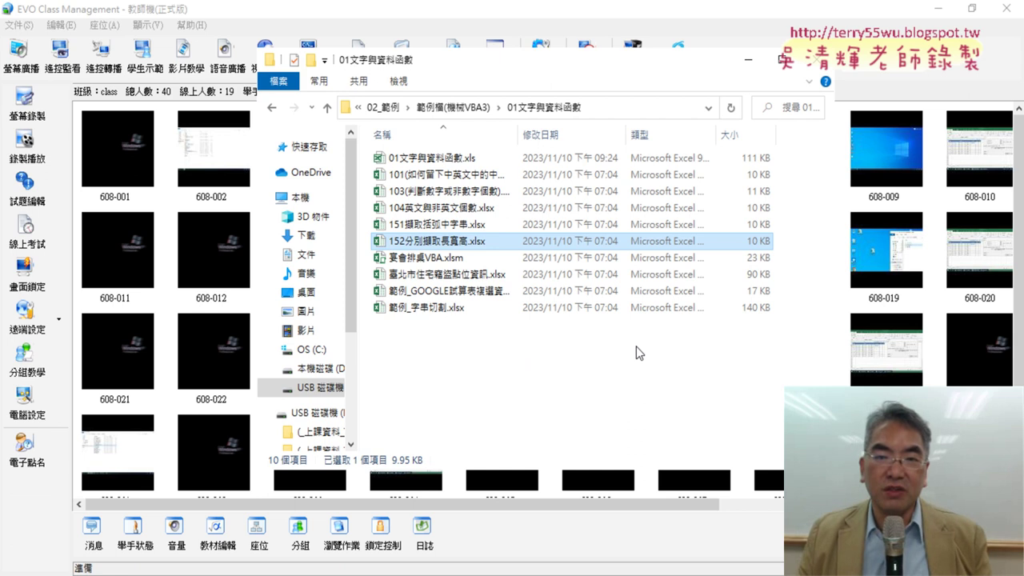